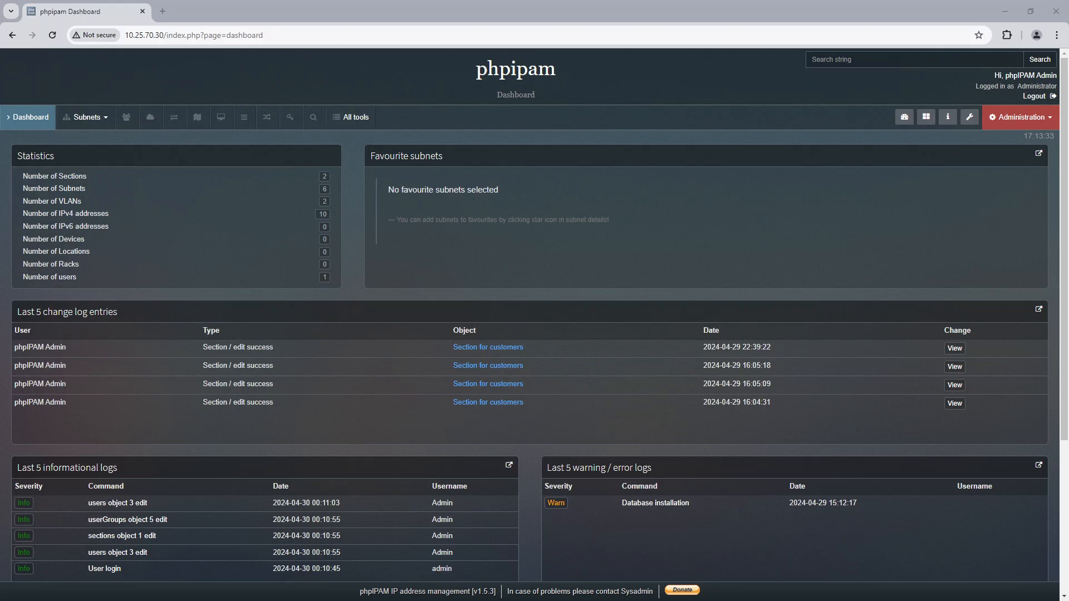
# Step: Create a user group named testgroup with the description testgroup
pyautogui.click(1016, 121)
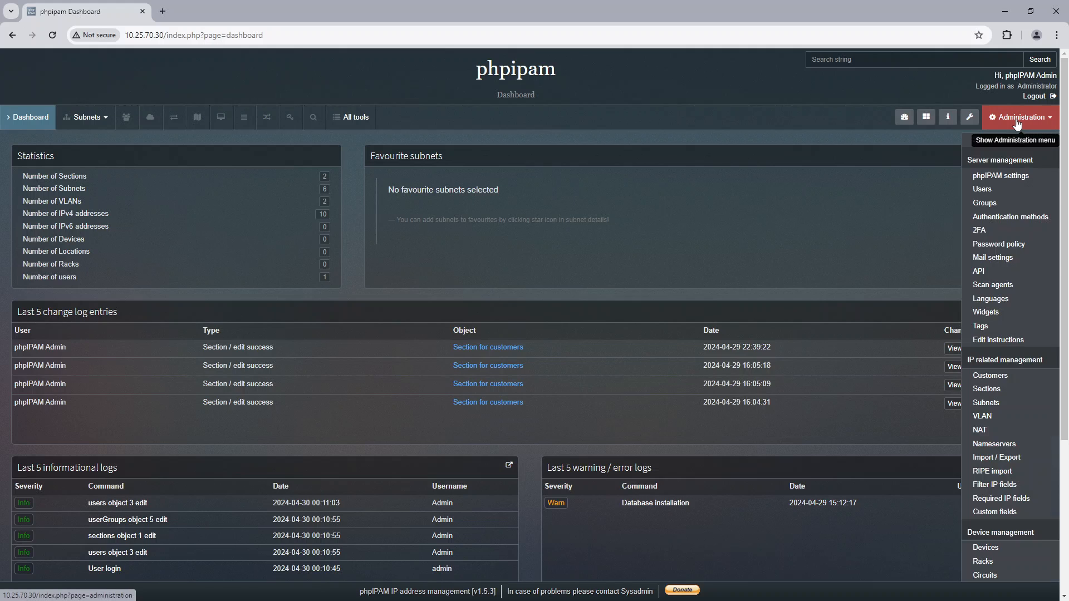
pyautogui.click(984, 204)
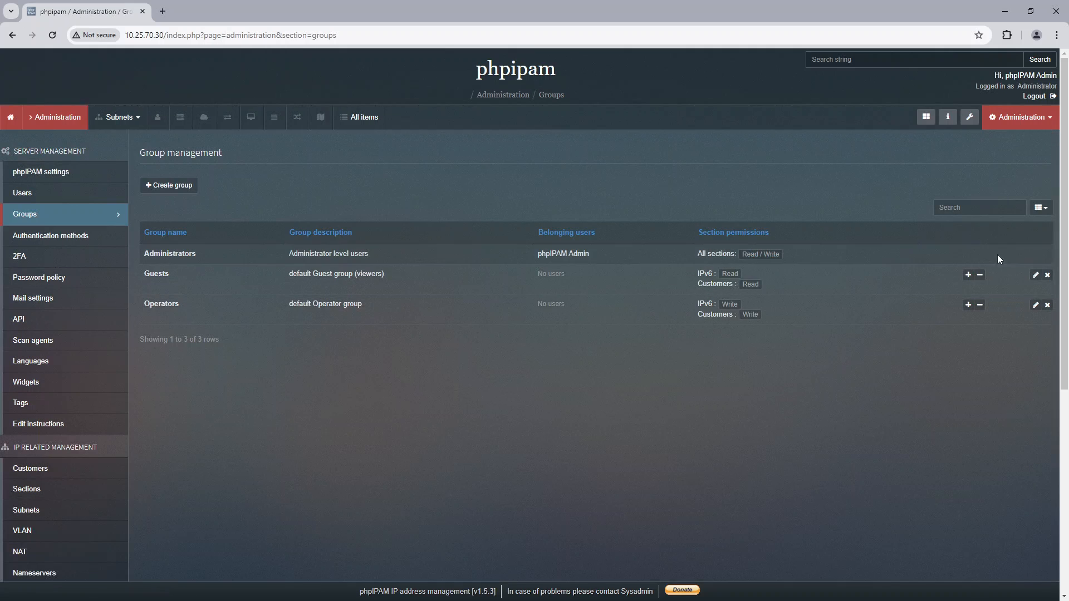
pyautogui.click(169, 185)
pyautogui.click(444, 142)
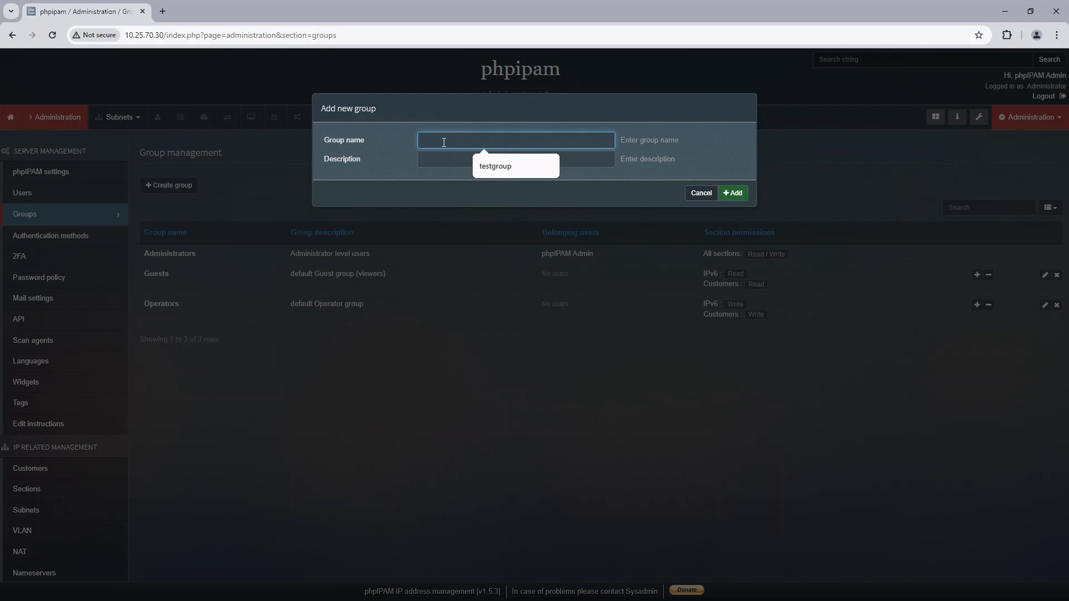
pyautogui.click(496, 166)
pyautogui.click(490, 161)
pyautogui.write('te')
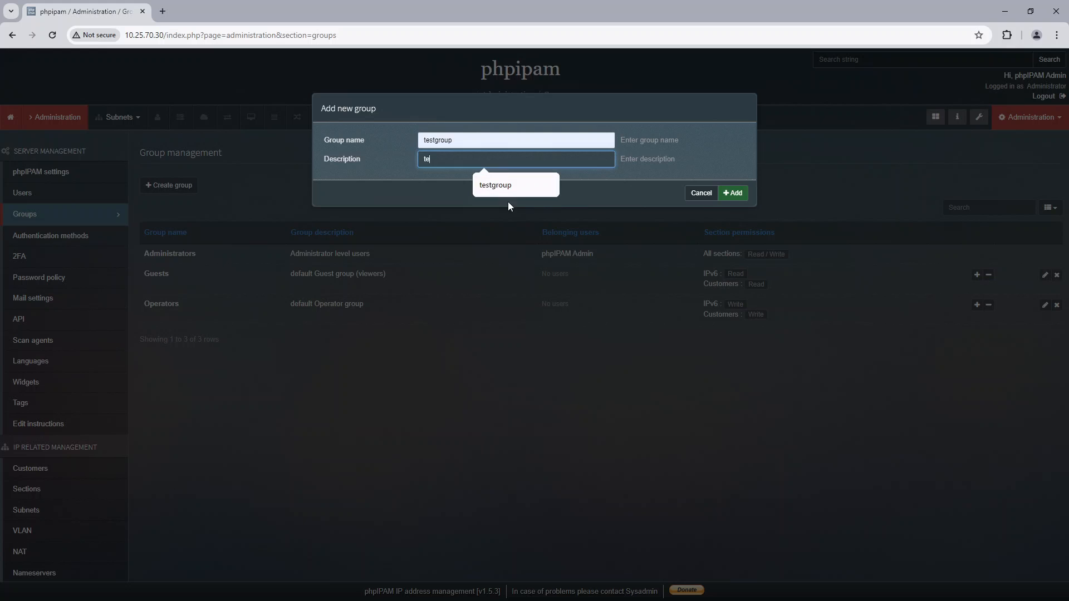
pyautogui.click(501, 186)
pyautogui.click(732, 193)
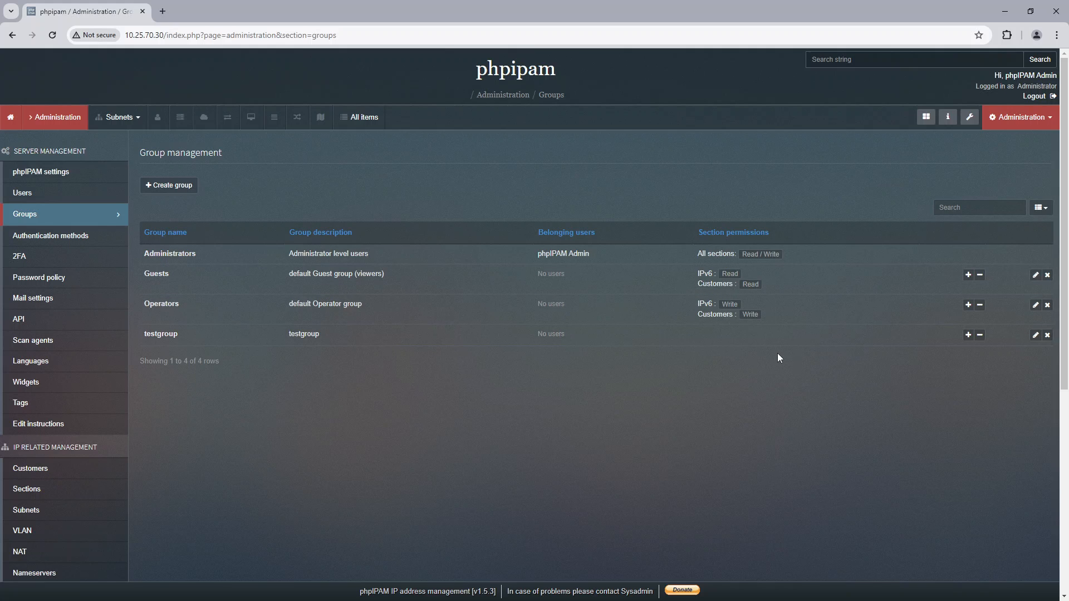
# Step: Start a new user account and fill in the user's real name, username and e-mail address
pyautogui.click(20, 194)
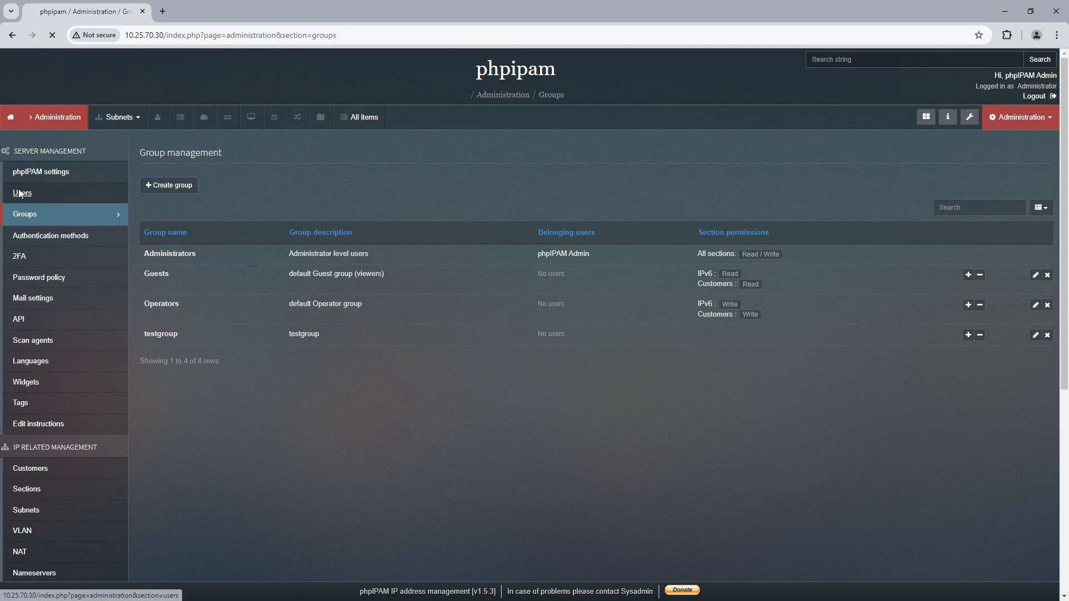
pyautogui.click(164, 185)
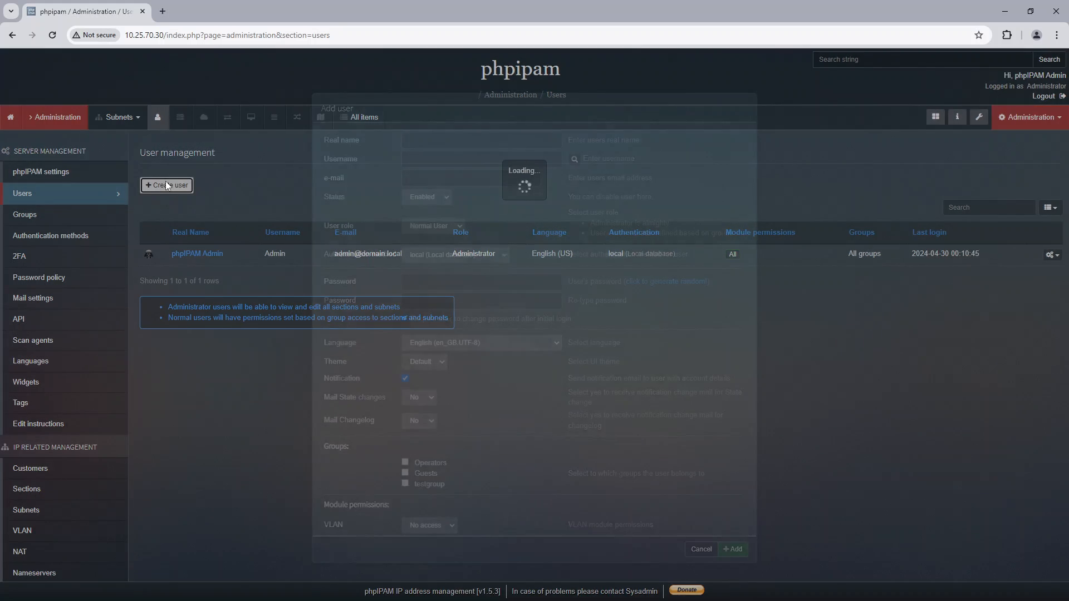
pyautogui.click(481, 139)
pyautogui.click(483, 166)
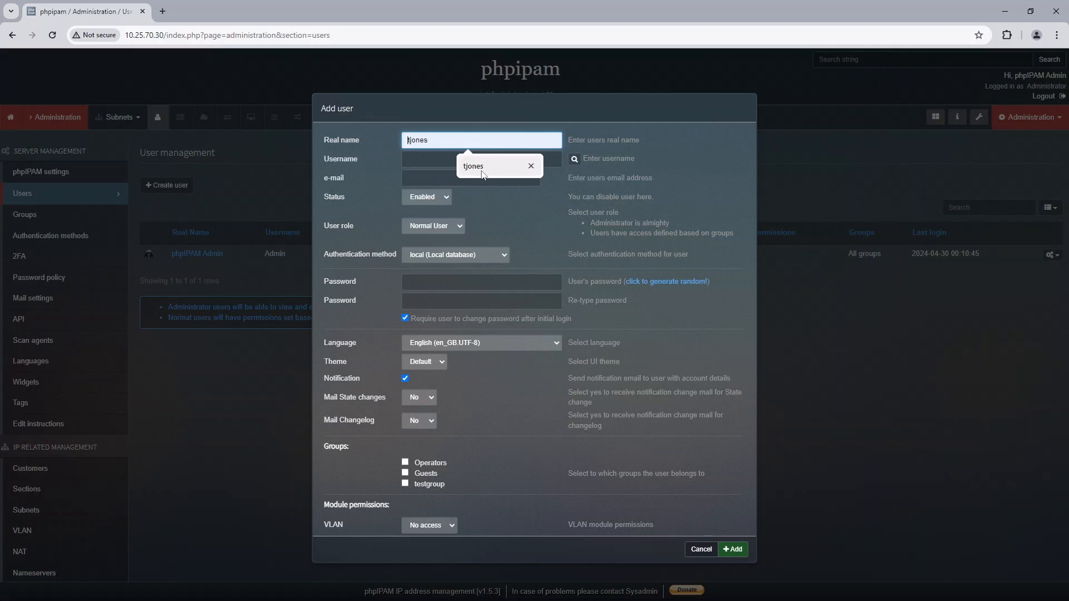
pyautogui.click(465, 161)
pyautogui.click(471, 185)
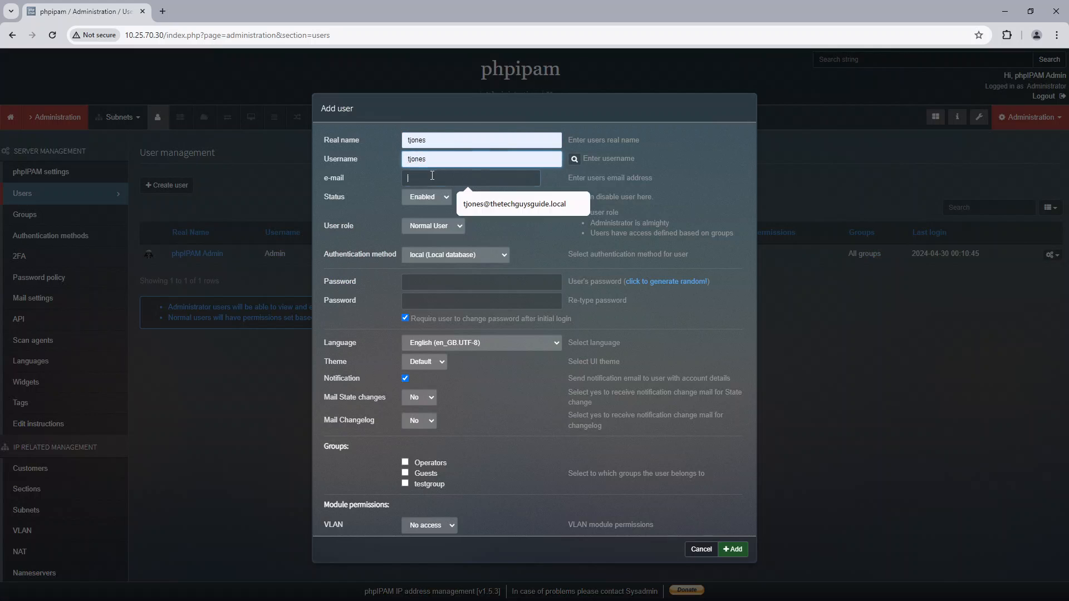
pyautogui.click(470, 178)
pyautogui.click(468, 199)
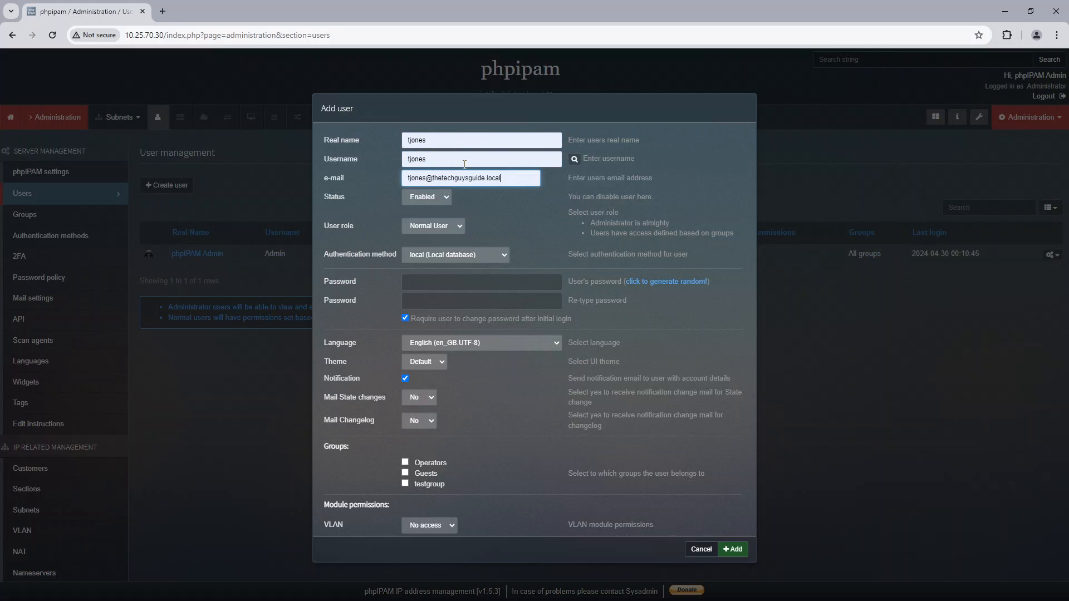
# Step: Enter the new user's account password and repeat it in the confirmation field
pyautogui.click(457, 279)
pyautogui.write('******')
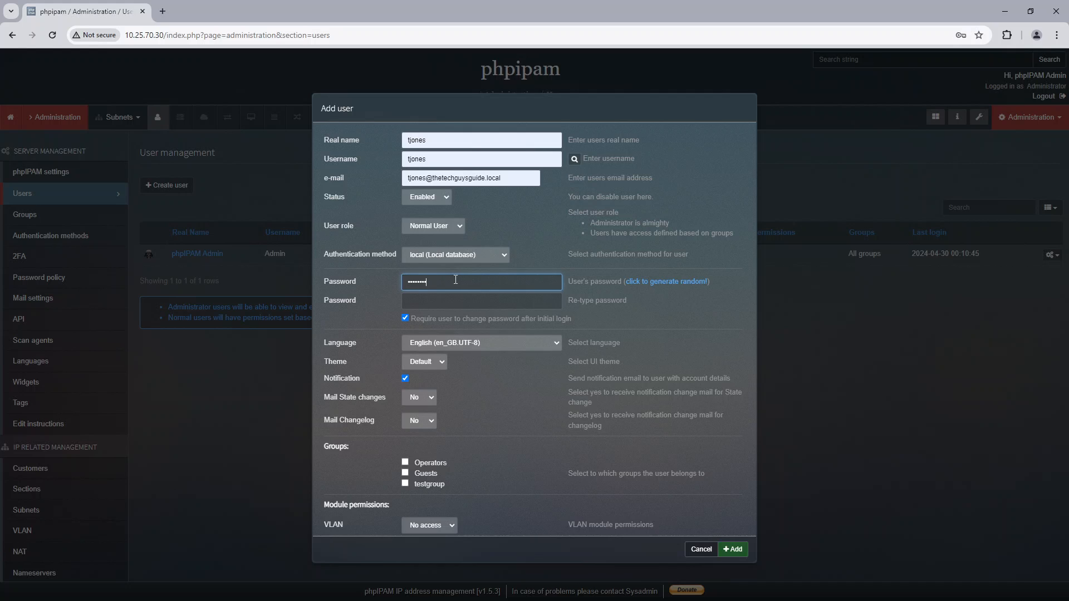
pyautogui.press('Tab')
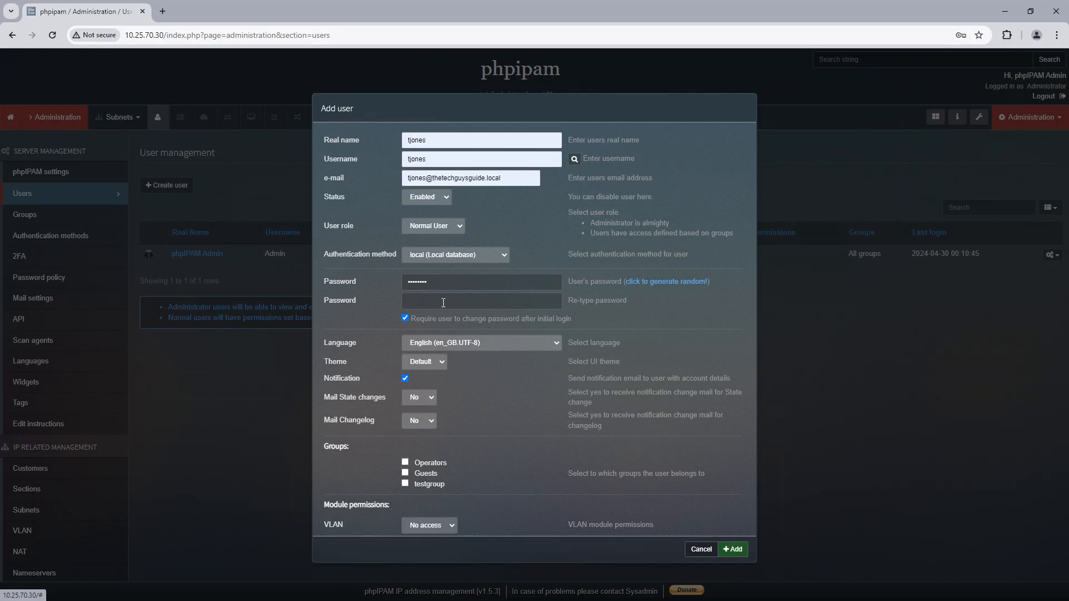
pyautogui.click(443, 302)
pyautogui.write('**')
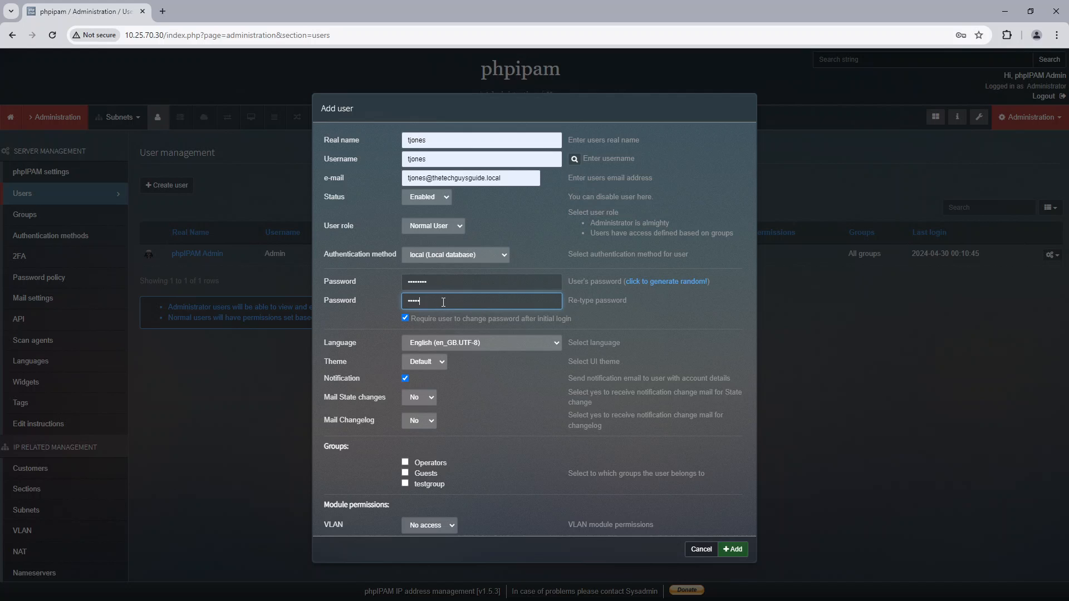
# Step: Turn off the required password change after initial login and assign the new user to testgroup
pyautogui.click(405, 318)
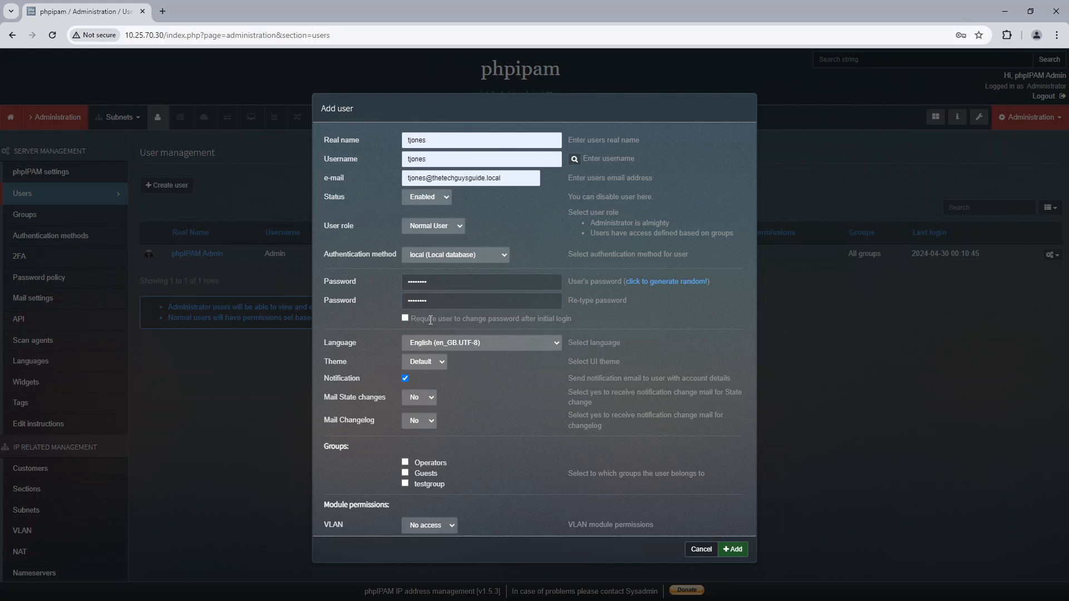
pyautogui.scroll(-2, 529, 369)
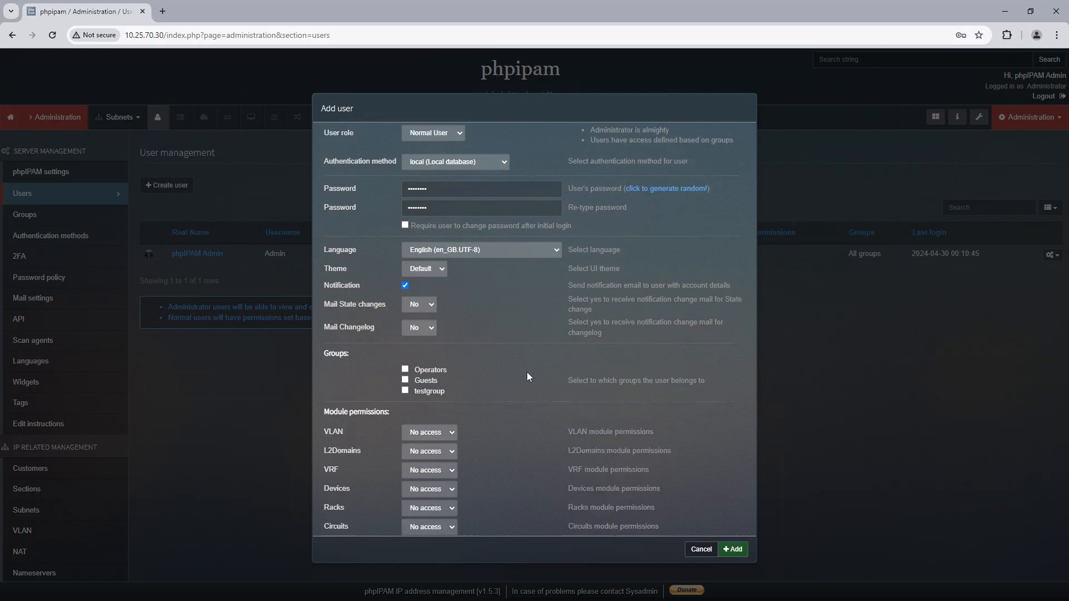
pyautogui.click(406, 372)
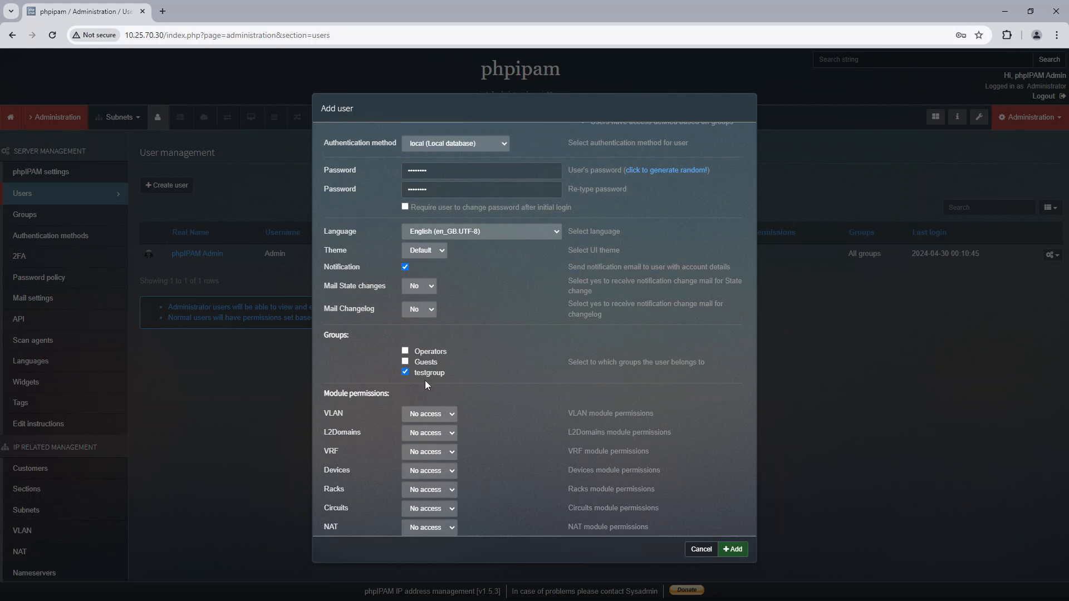
# Step: Set the user's module permissions to Read for all ten modules, from VLAN through Vaults
pyautogui.scroll(-1, 482, 376)
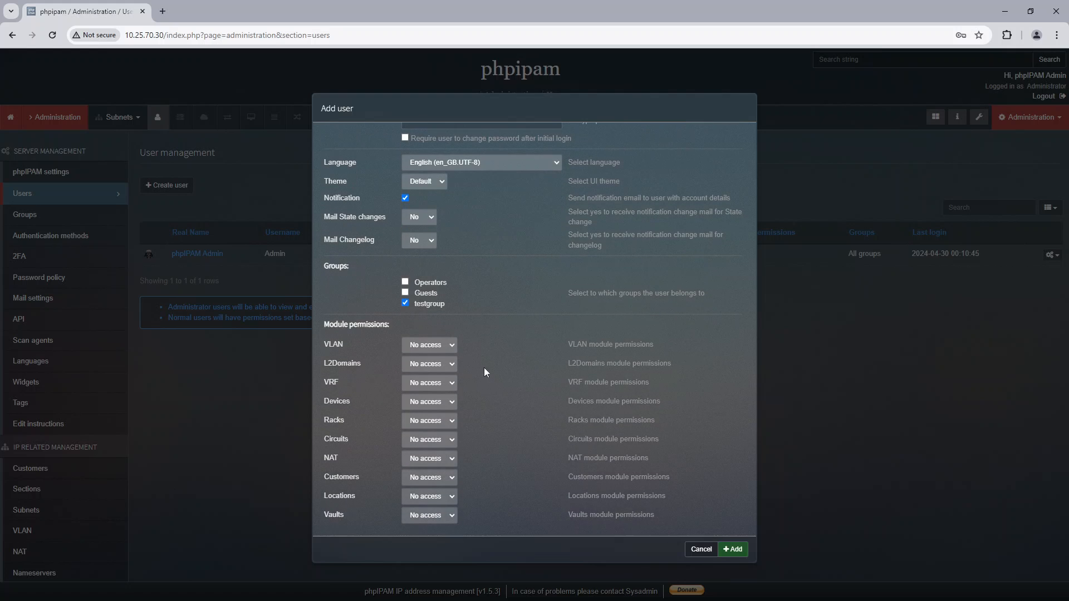
pyautogui.click(452, 344)
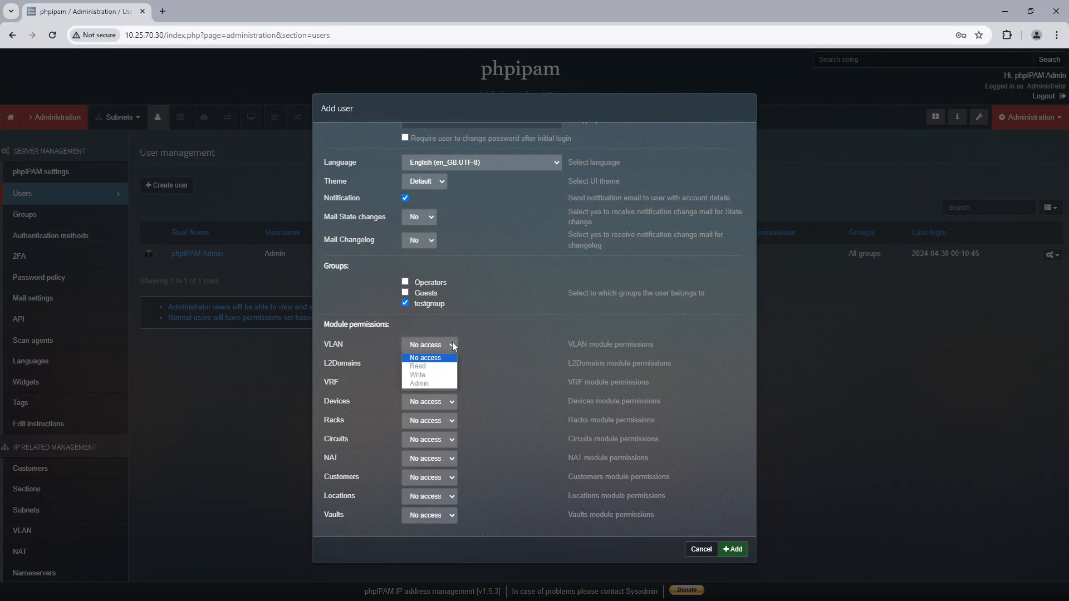
pyautogui.click(453, 365)
pyautogui.click(453, 364)
pyautogui.click(452, 383)
pyautogui.click(452, 384)
pyautogui.click(450, 405)
pyautogui.click(451, 406)
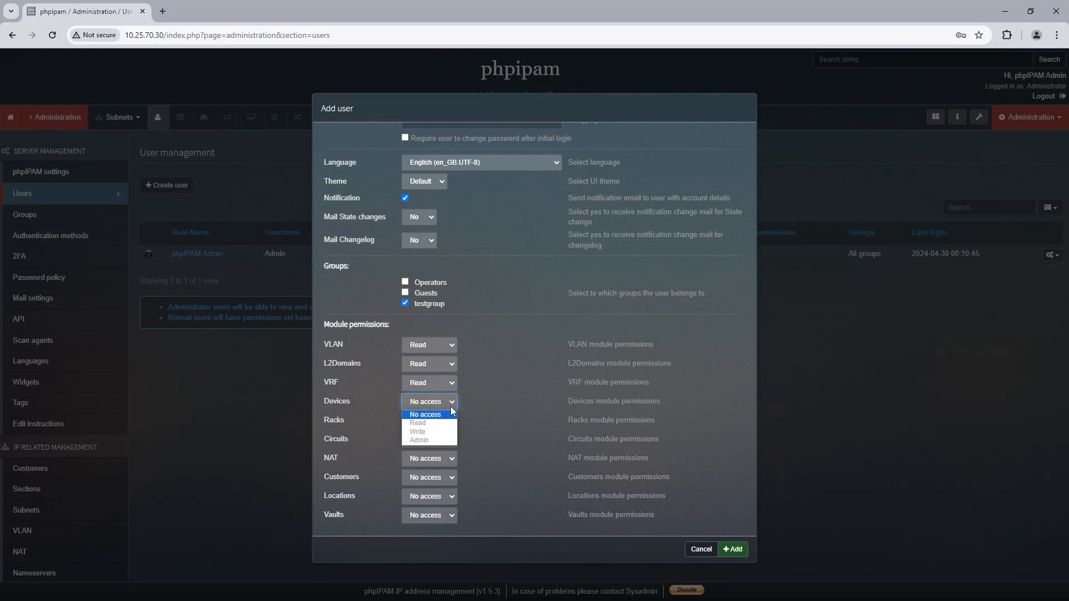
pyautogui.click(450, 422)
pyautogui.click(450, 421)
pyautogui.click(449, 442)
pyautogui.click(449, 443)
pyautogui.click(448, 453)
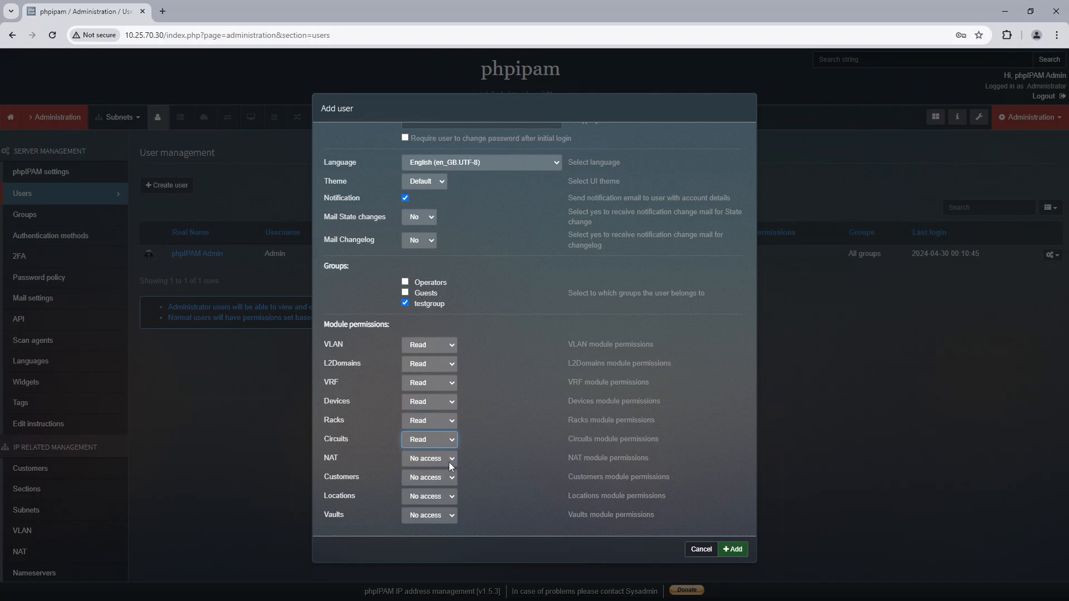
pyautogui.click(452, 455)
pyautogui.click(453, 481)
pyautogui.click(453, 485)
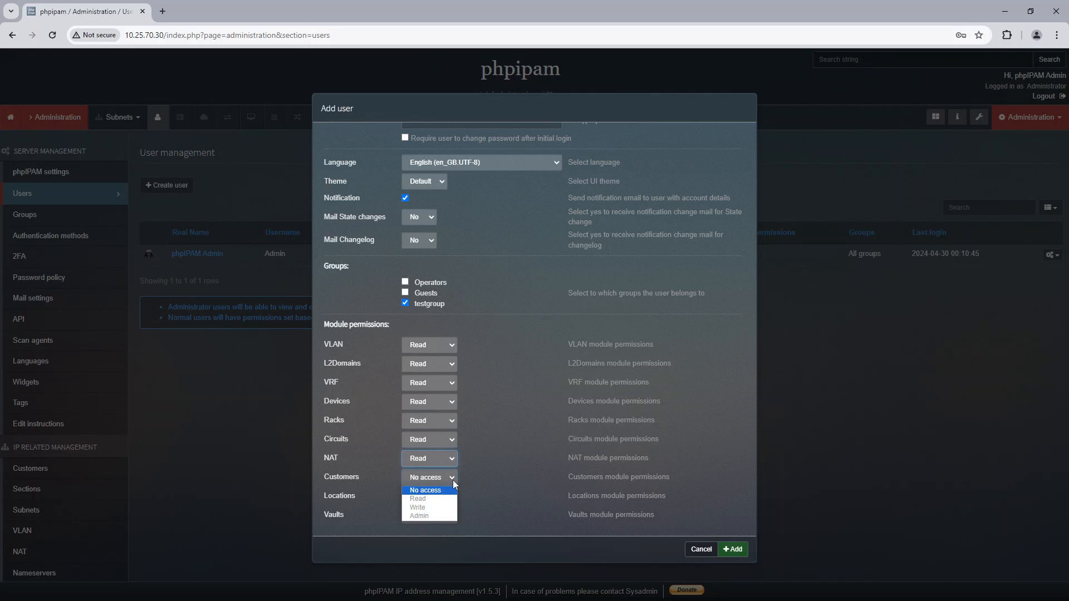
pyautogui.click(452, 499)
pyautogui.click(452, 497)
pyautogui.click(456, 518)
pyautogui.click(453, 517)
pyautogui.click(449, 536)
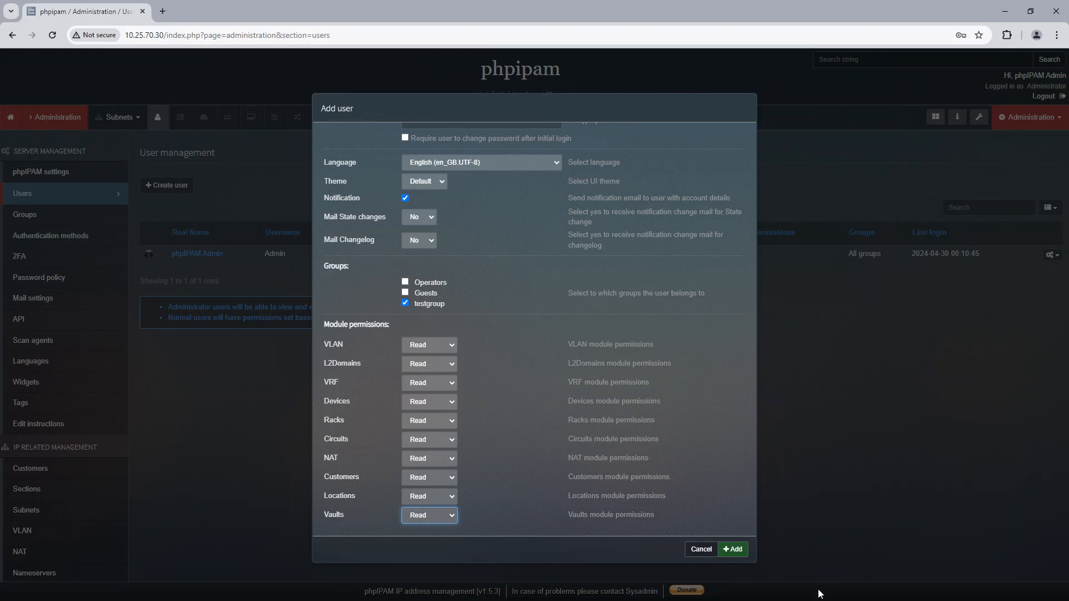
# Step: Add the new user, close the form and reload the user list
pyautogui.click(738, 549)
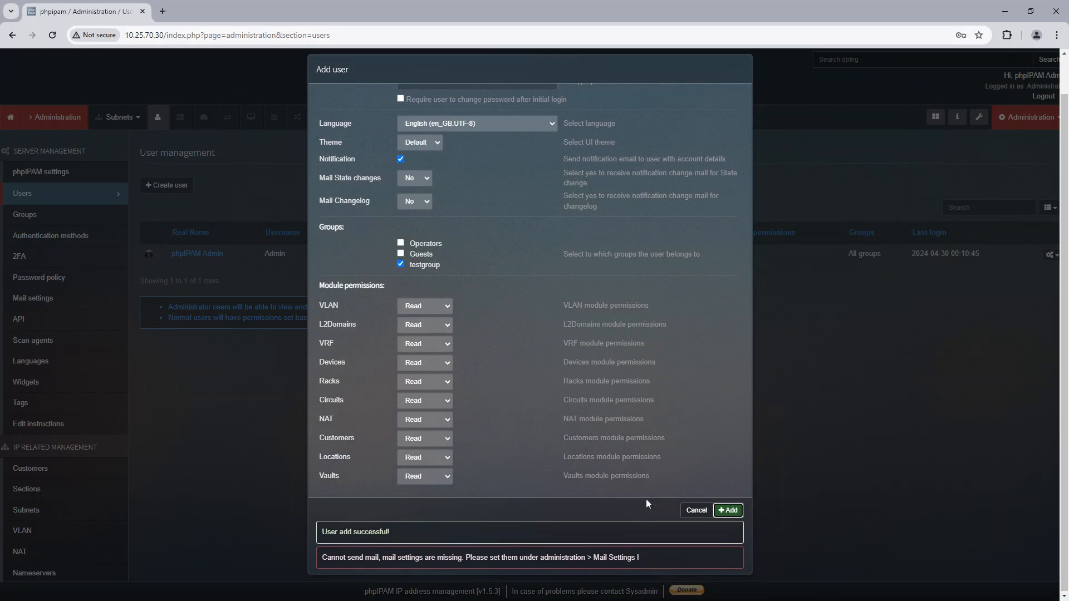
pyautogui.click(685, 511)
pyautogui.click(22, 195)
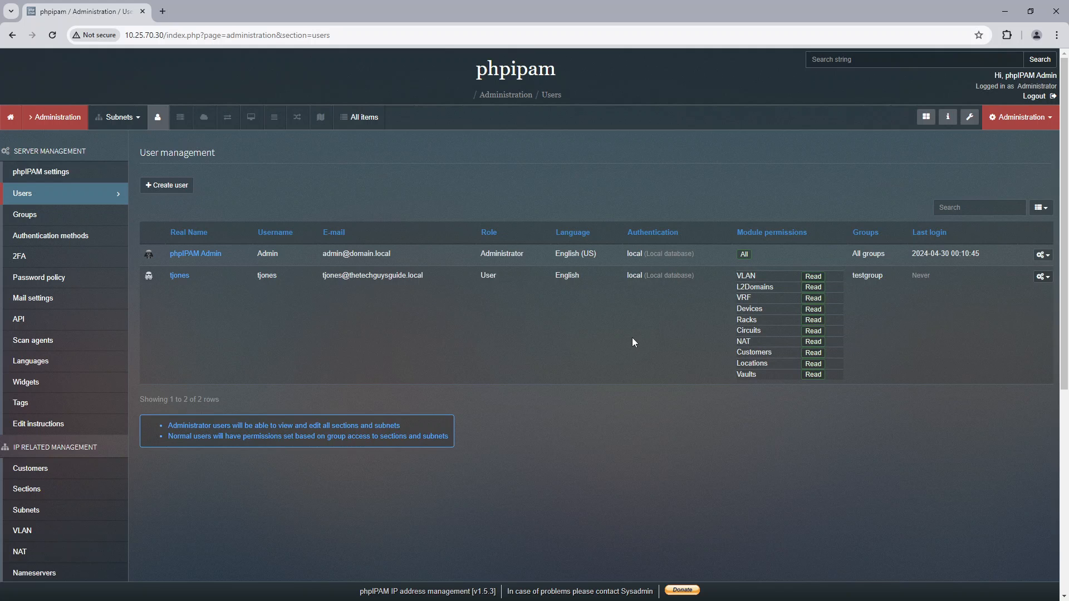
# Step: Edit the Customers section to give testgroup read-only (ro) permission with Delegate set to No, and save it
pyautogui.scroll(-1, 82, 417)
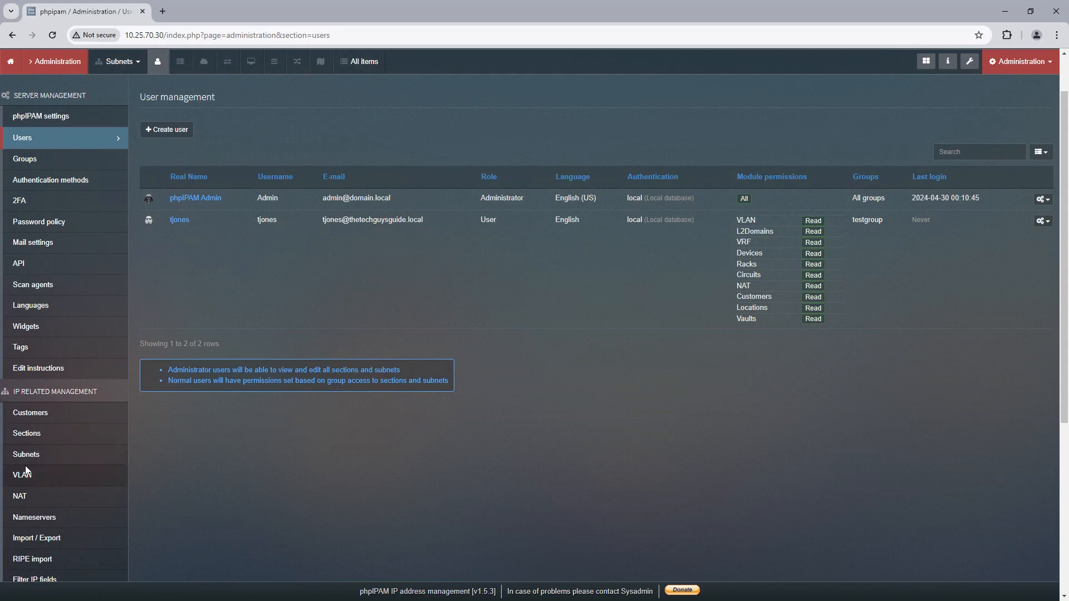
pyautogui.click(29, 435)
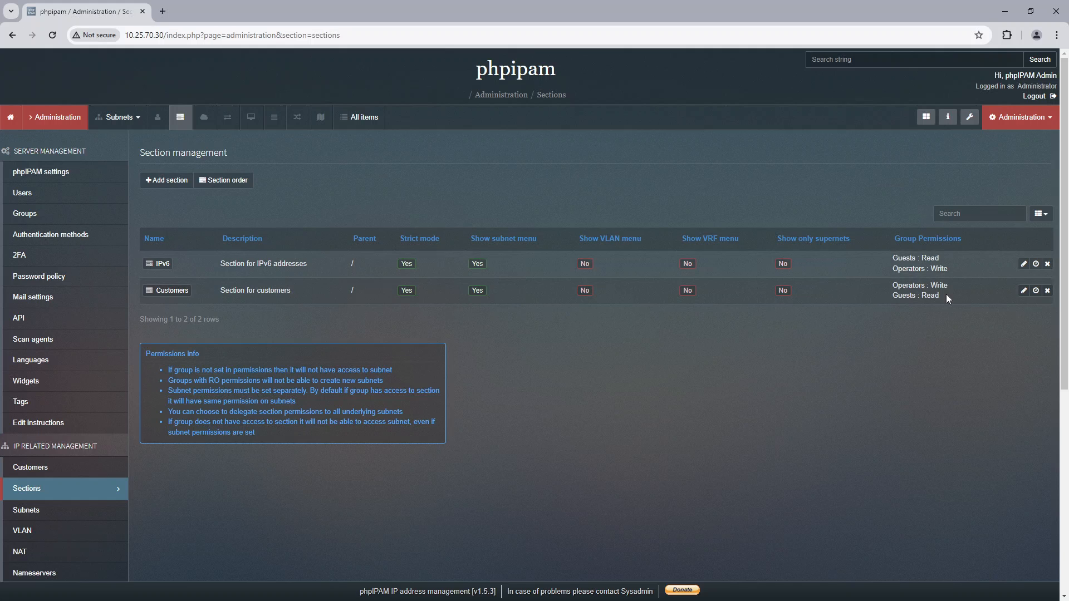
pyautogui.click(1023, 291)
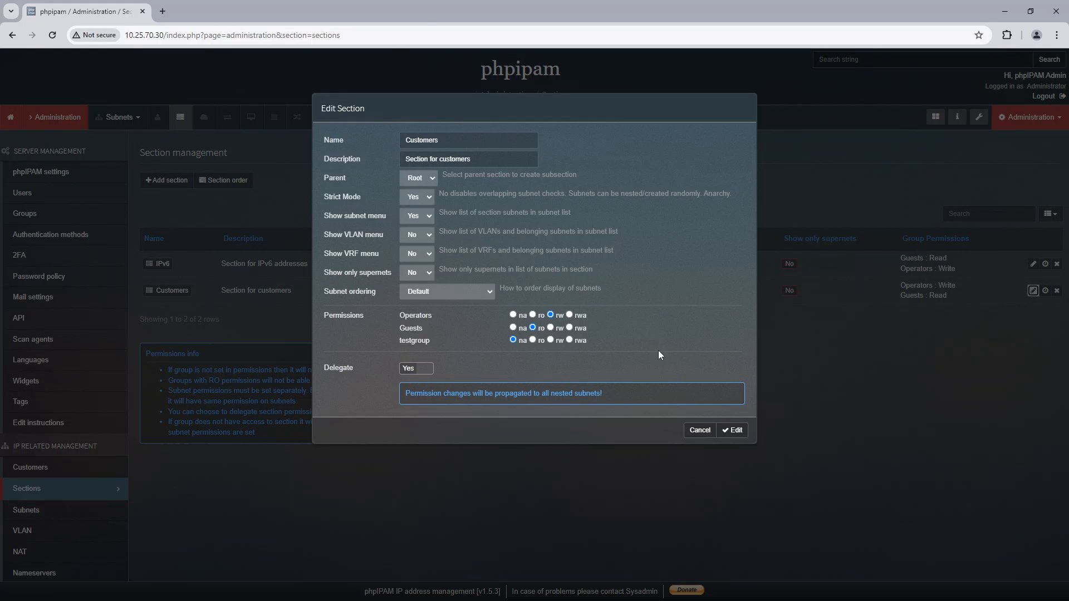
pyautogui.click(532, 339)
pyautogui.click(425, 370)
pyautogui.click(425, 371)
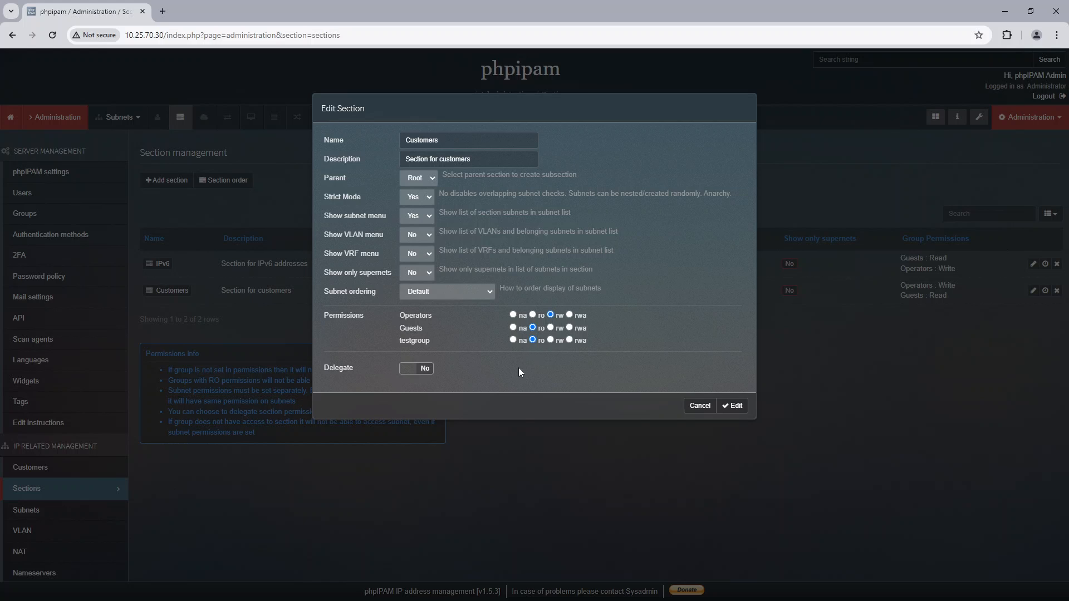
pyautogui.click(734, 406)
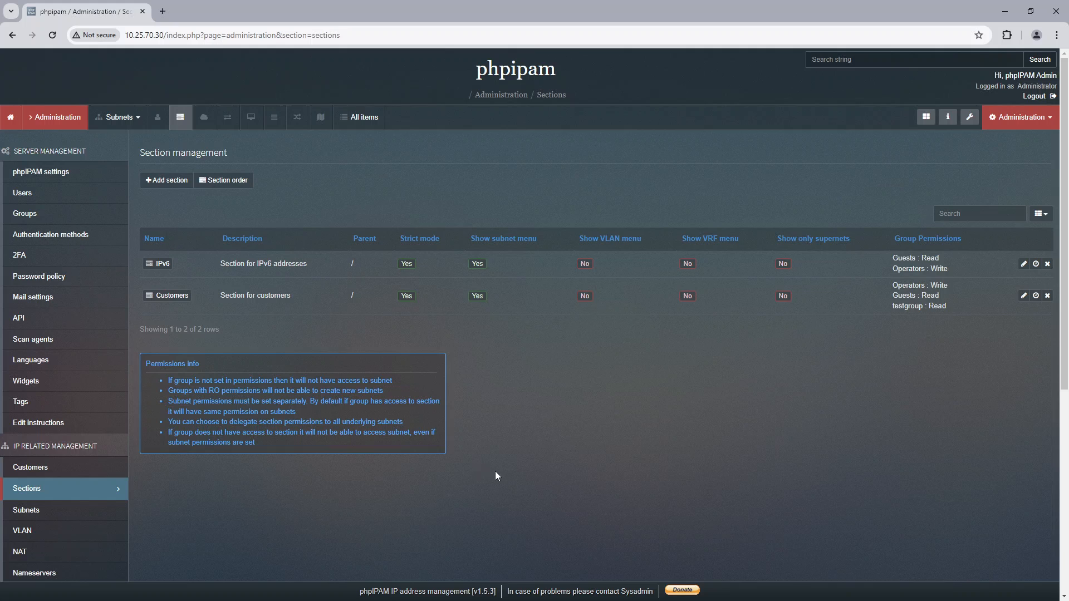
# Step: In the Customers section's subnets, set testgroup's permission on My folder to ro with Propagate changes set to No
pyautogui.click(10, 117)
pyautogui.click(108, 118)
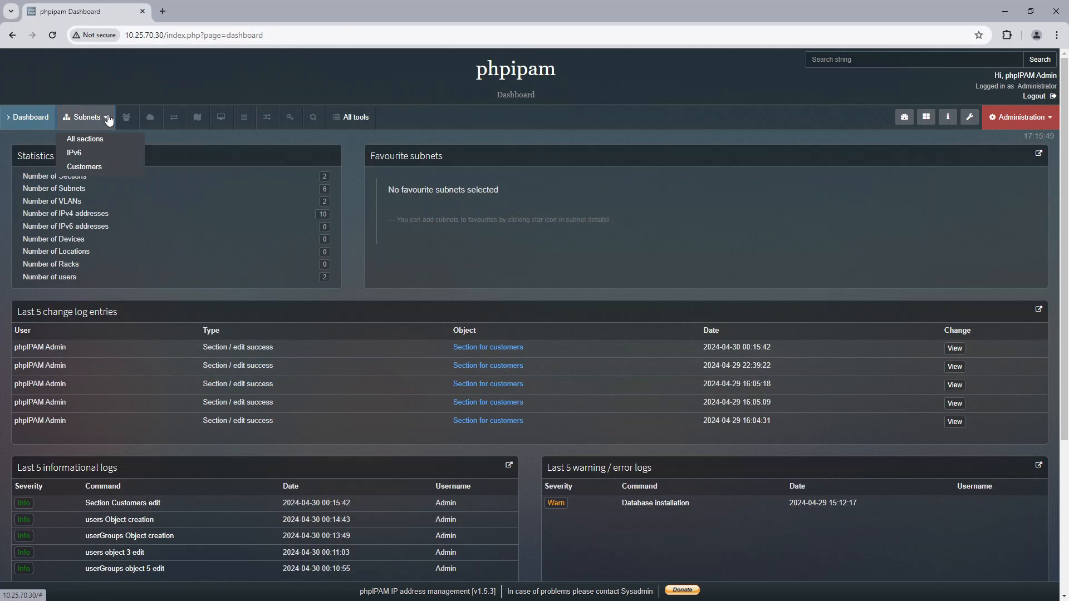
pyautogui.click(100, 167)
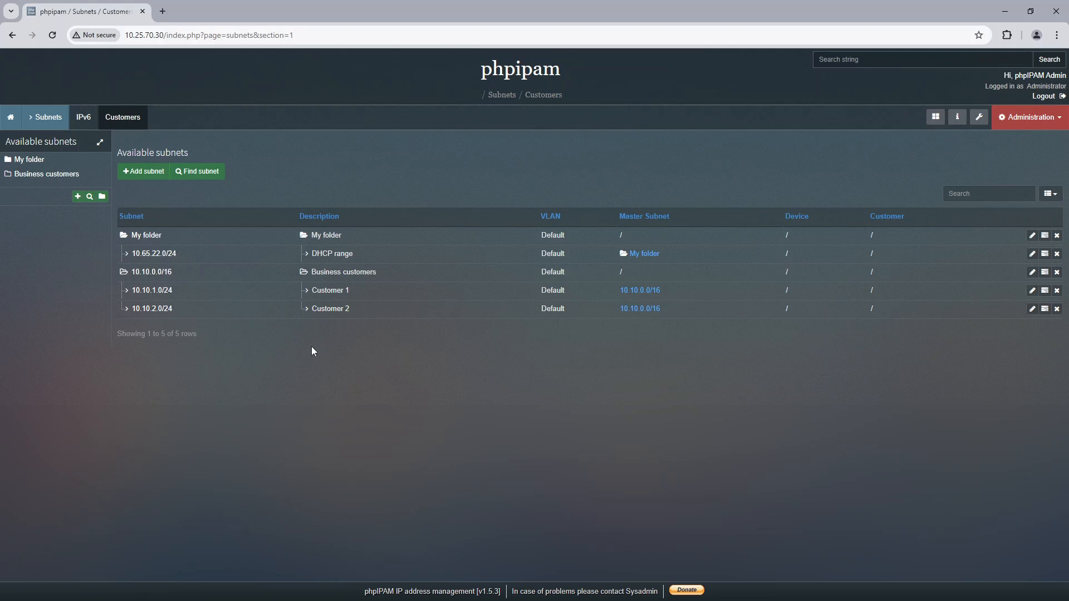
pyautogui.click(1044, 238)
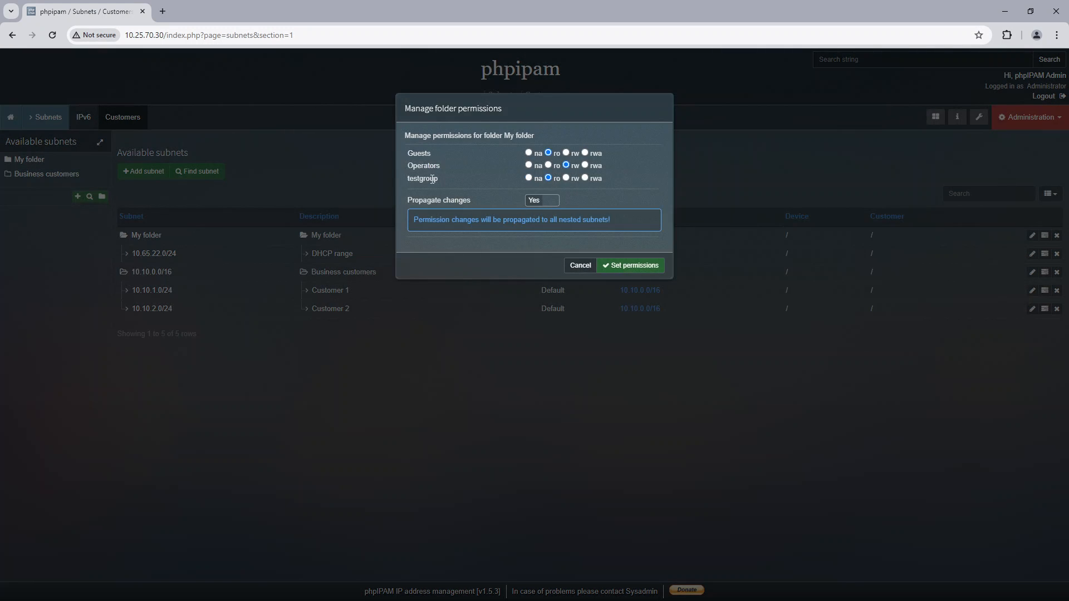
pyautogui.click(543, 200)
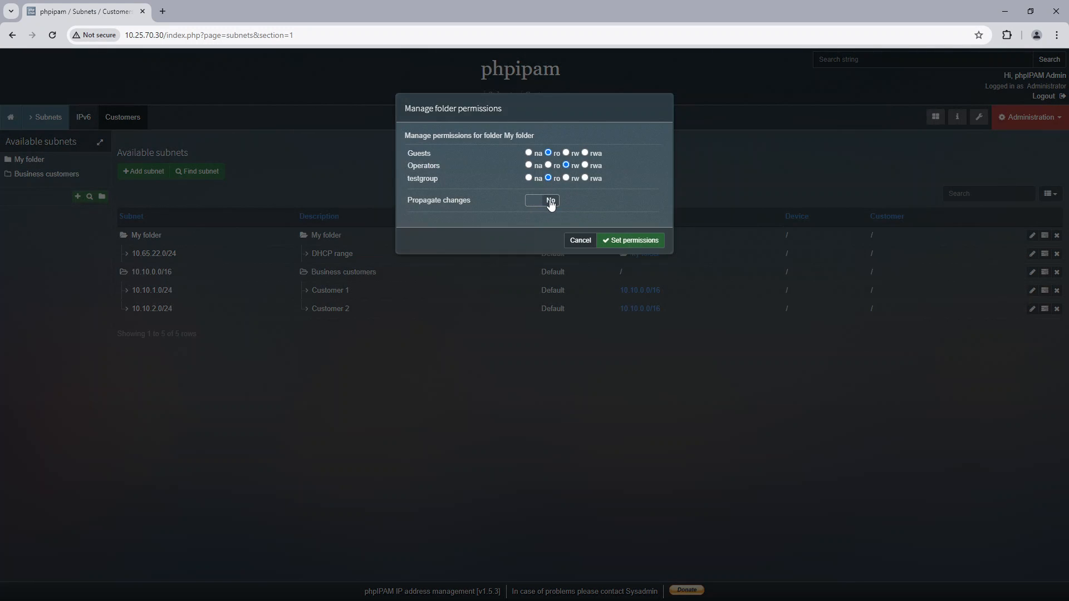
pyautogui.click(640, 242)
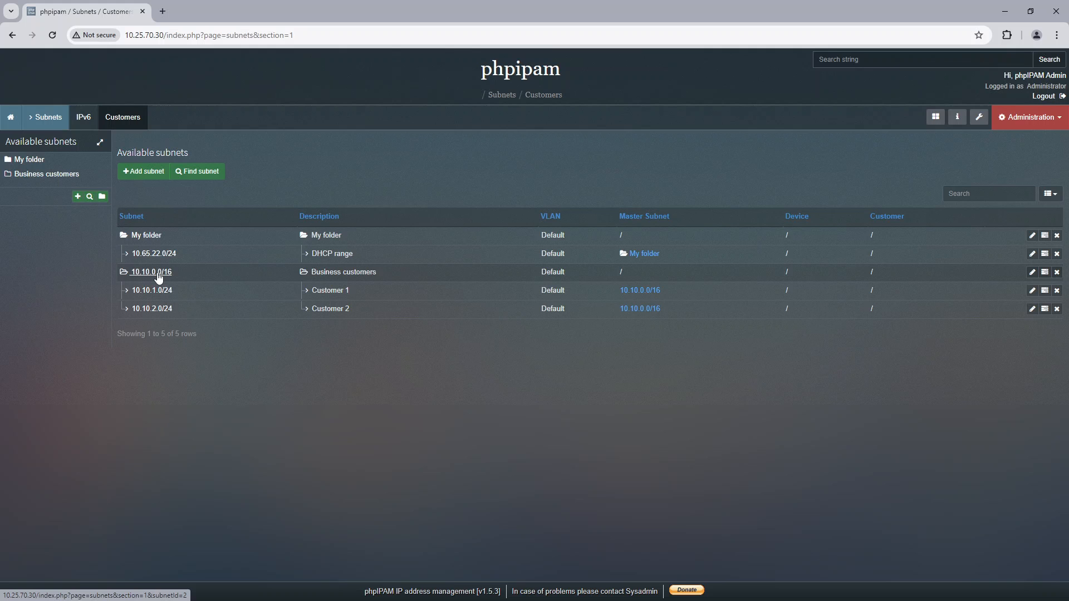
# Step: Set testgroup's permission to ro on Business customers (10.10.0.0/16) with Propagate changes set to No, and on Customer 2 (10.10.2.0/24)
pyautogui.click(1045, 273)
pyautogui.click(548, 178)
pyautogui.click(553, 202)
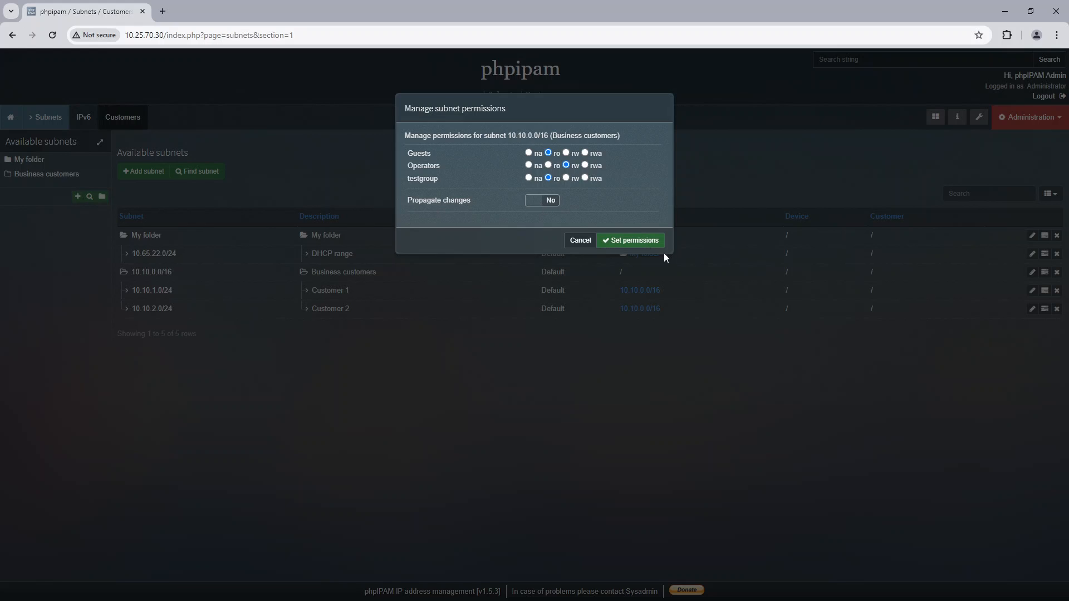
pyautogui.click(646, 242)
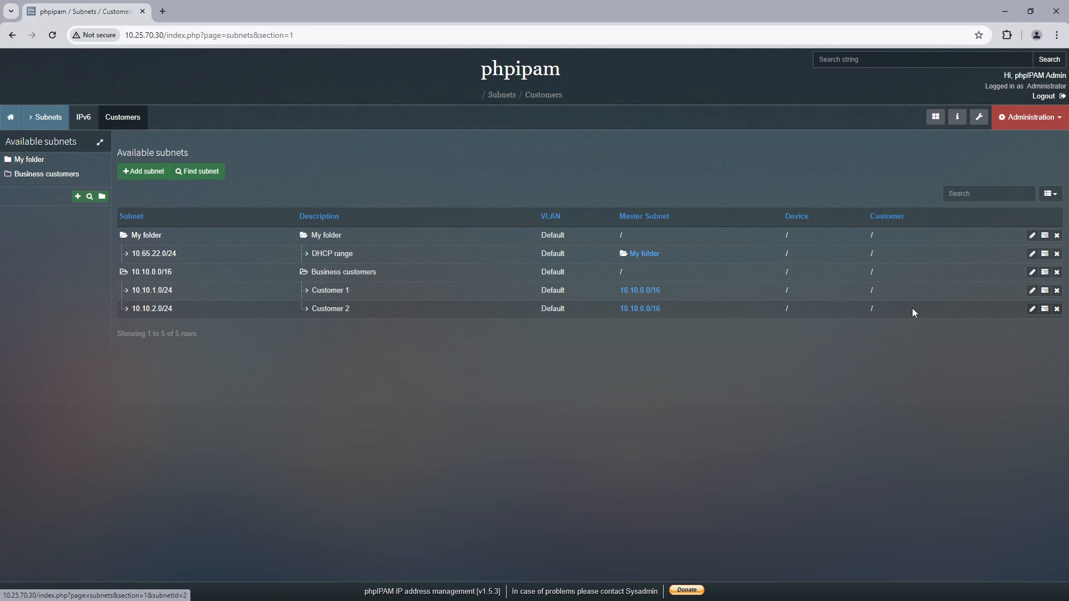
pyautogui.click(1045, 309)
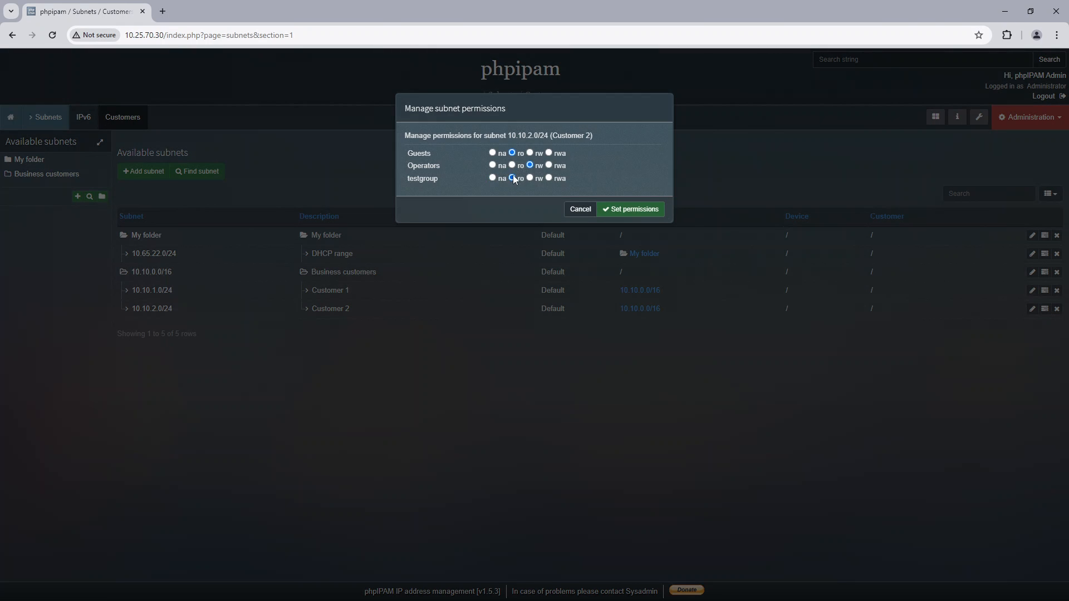
pyautogui.click(640, 210)
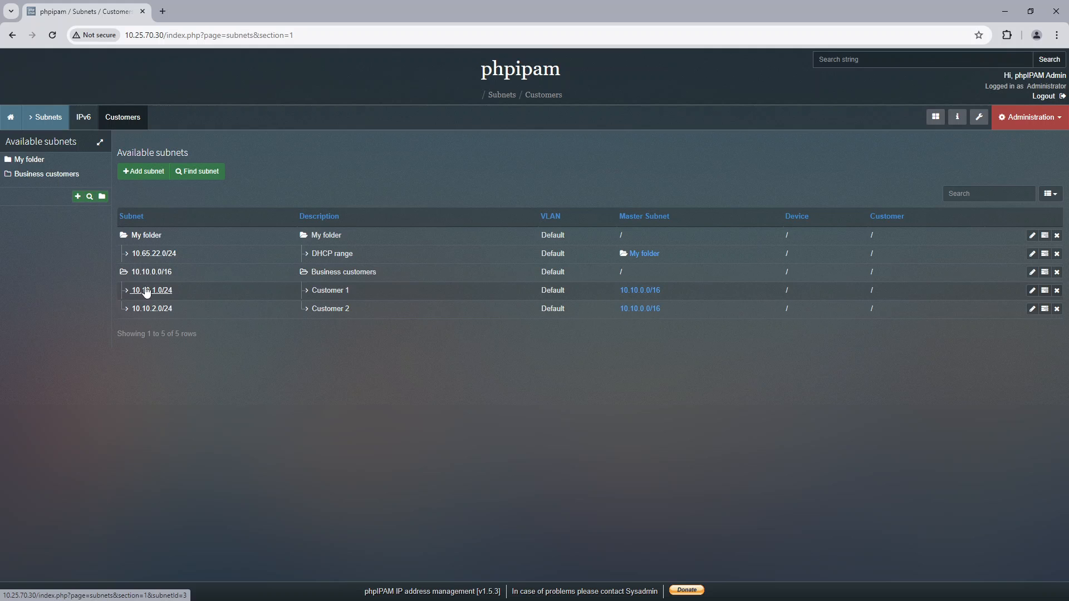
# Step: Open an incognito browser window beside the admin session and load phpIPAM at 10.25.70.30
pyautogui.click(1057, 35)
pyautogui.click(1011, 93)
pyautogui.moveTo(552, 20); pyautogui.dragTo(527, 56)
pyautogui.write('1')
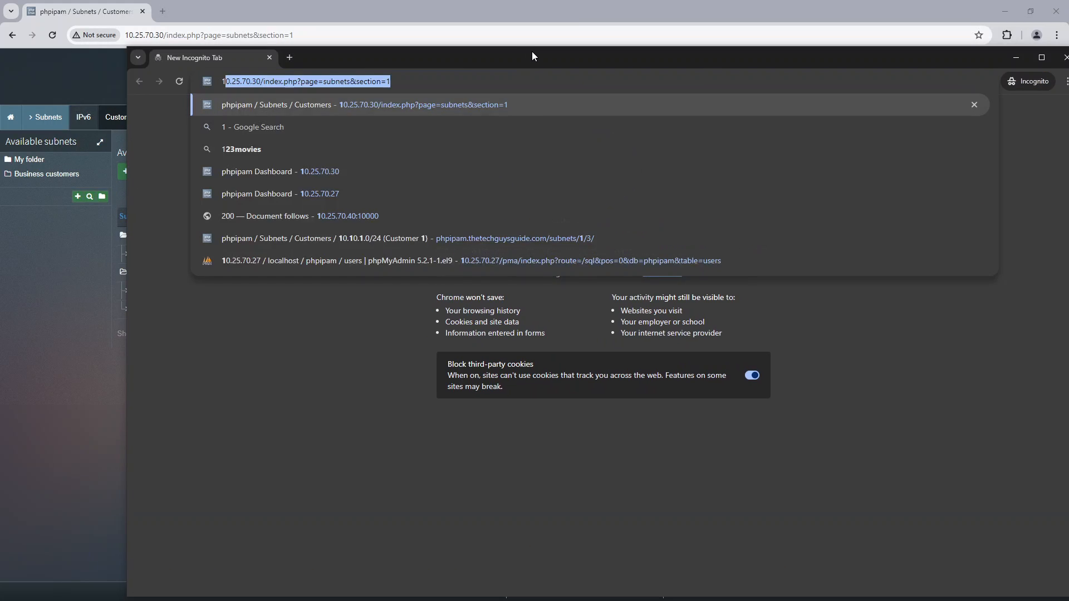
pyautogui.write('0.25.70.30')
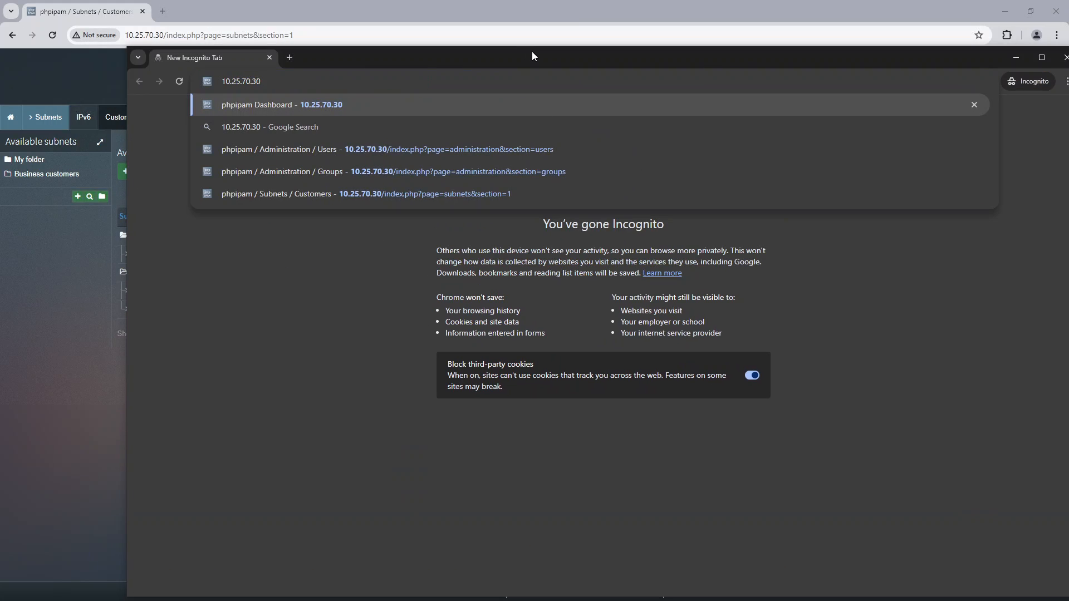
pyautogui.press('Return')
# Step: Log in to phpIPAM with the test user's username and account password
pyautogui.write('tjon')
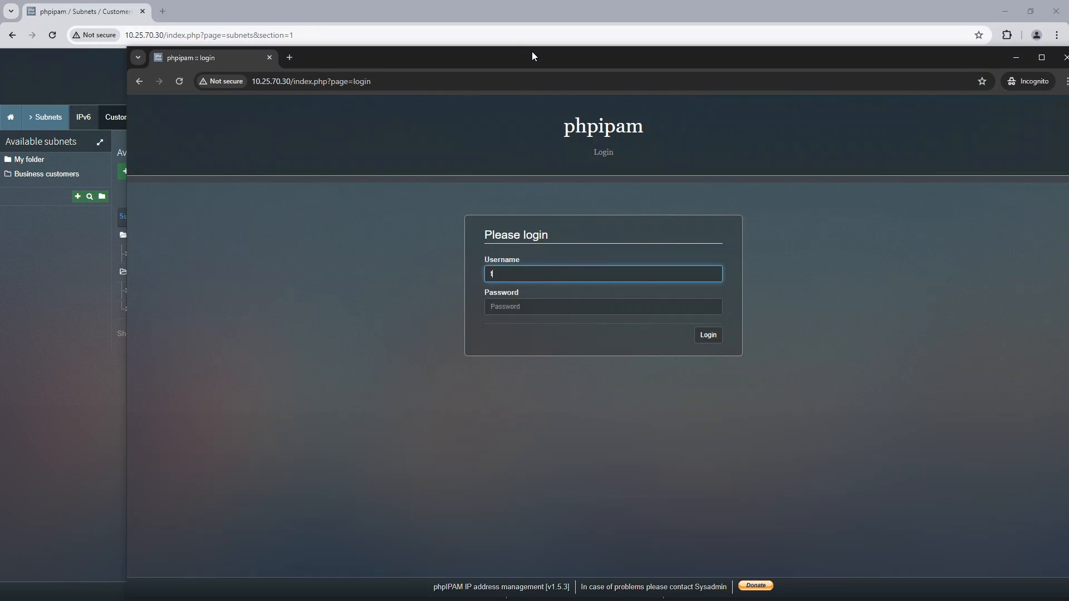
pyautogui.press('Tab')
pyautogui.write('P')
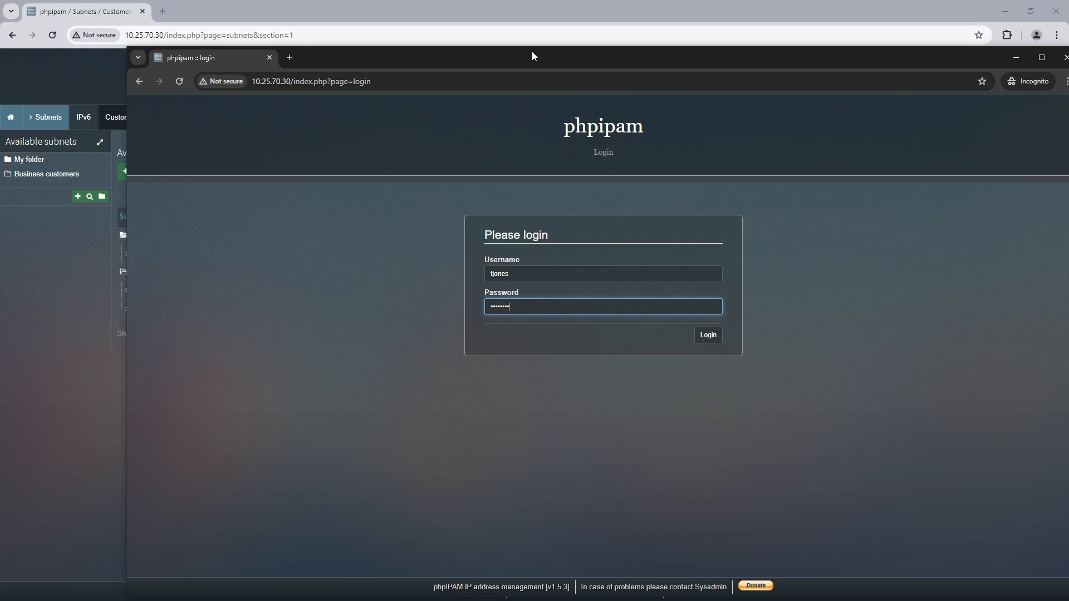
pyautogui.press('Return')
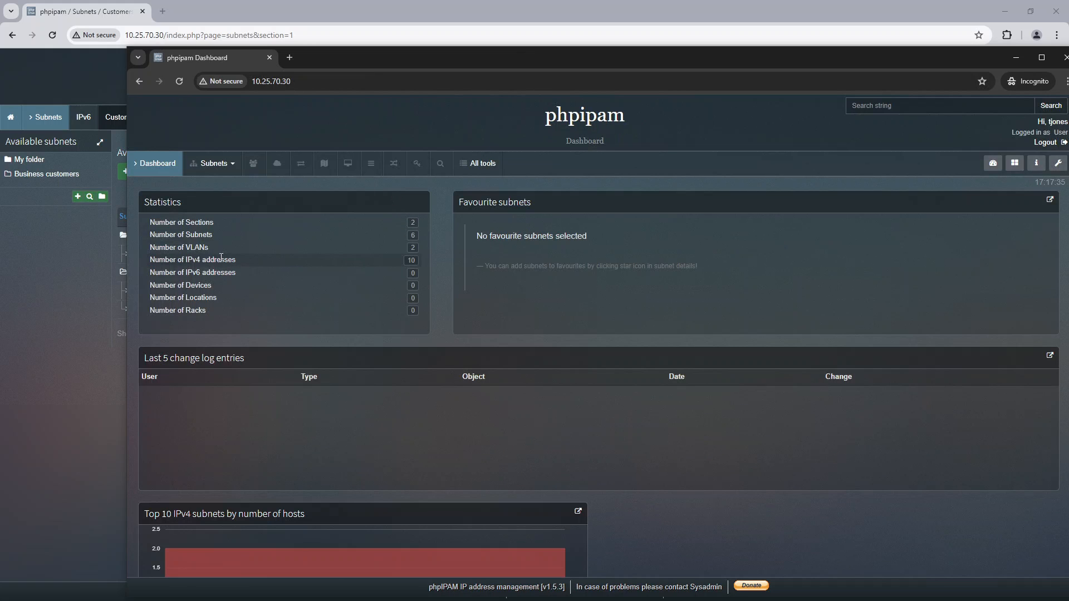
# Step: Compare the subnet sections offered to the test user with those offered to the administrator, arranging both windows side by side
pyautogui.click(226, 164)
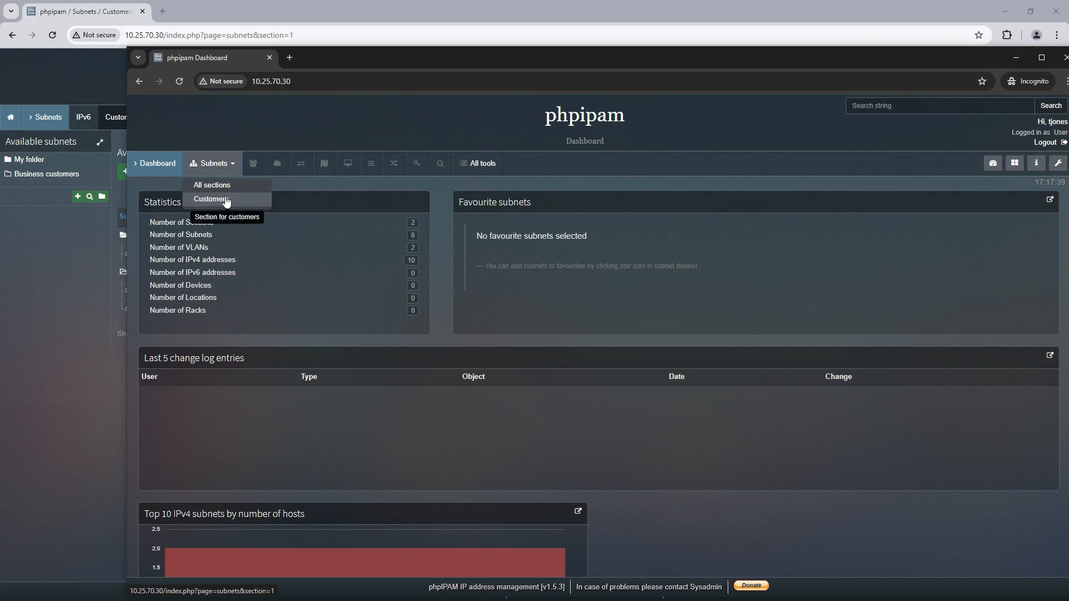
pyautogui.moveTo(365, 65); pyautogui.dragTo(485, 43)
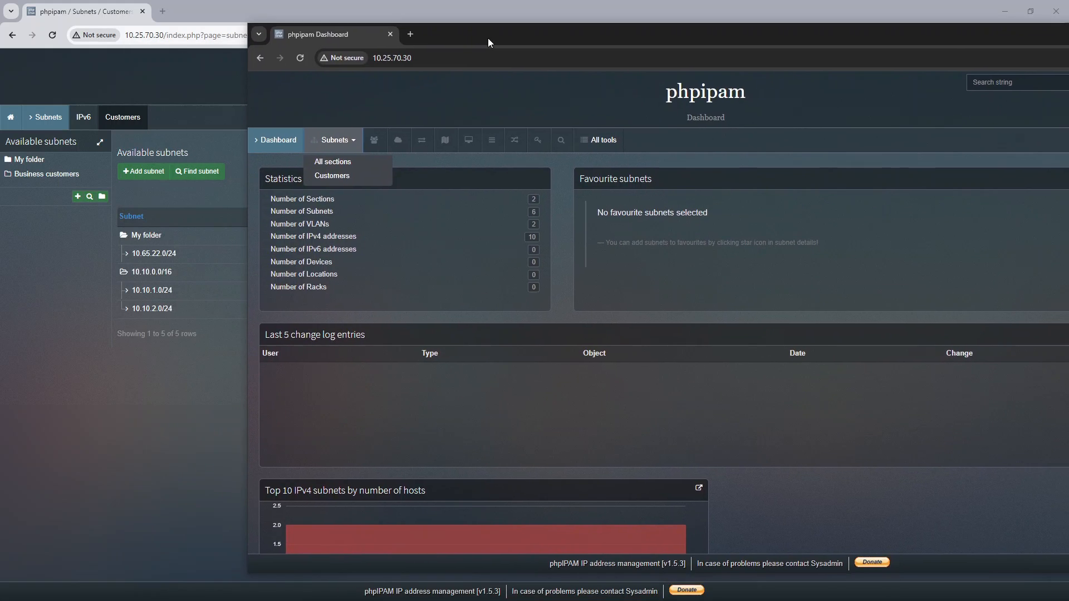
pyautogui.click(49, 117)
pyautogui.click(10, 120)
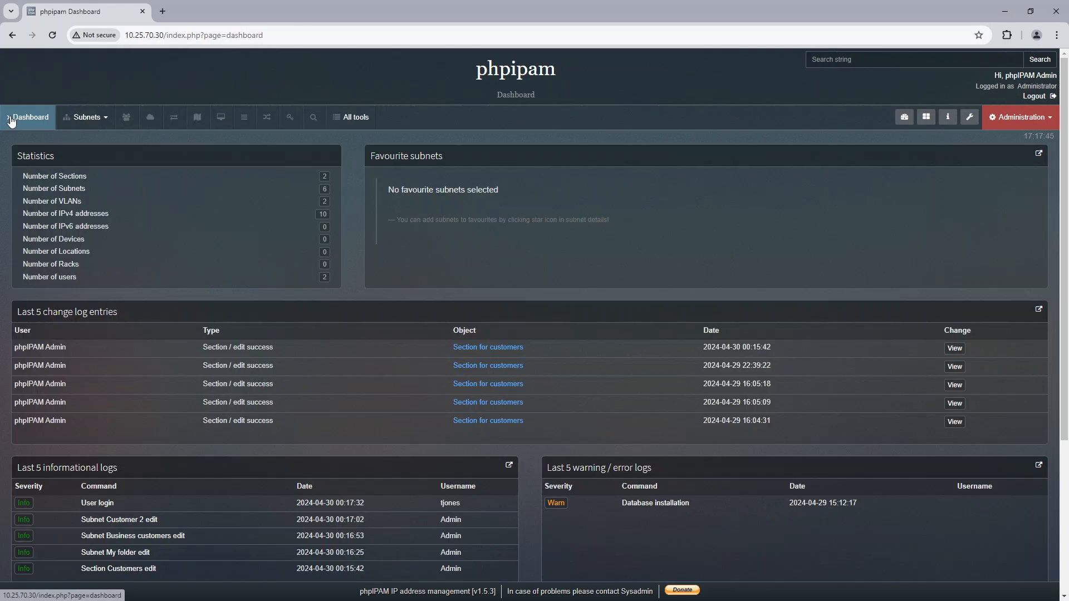
pyautogui.click(84, 117)
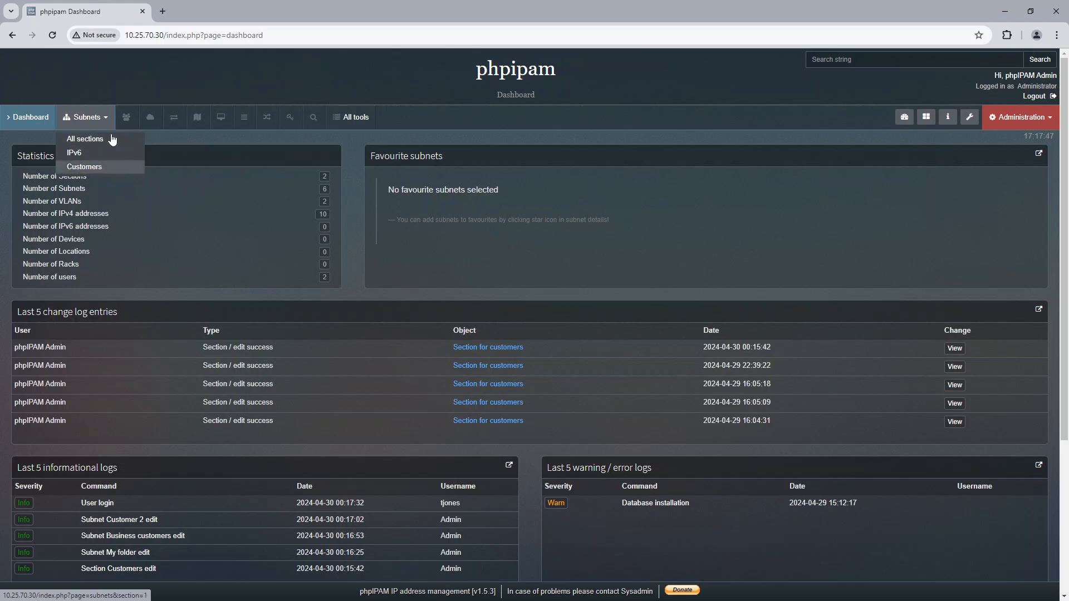
pyautogui.moveTo(312, 8); pyautogui.dragTo(306, 99)
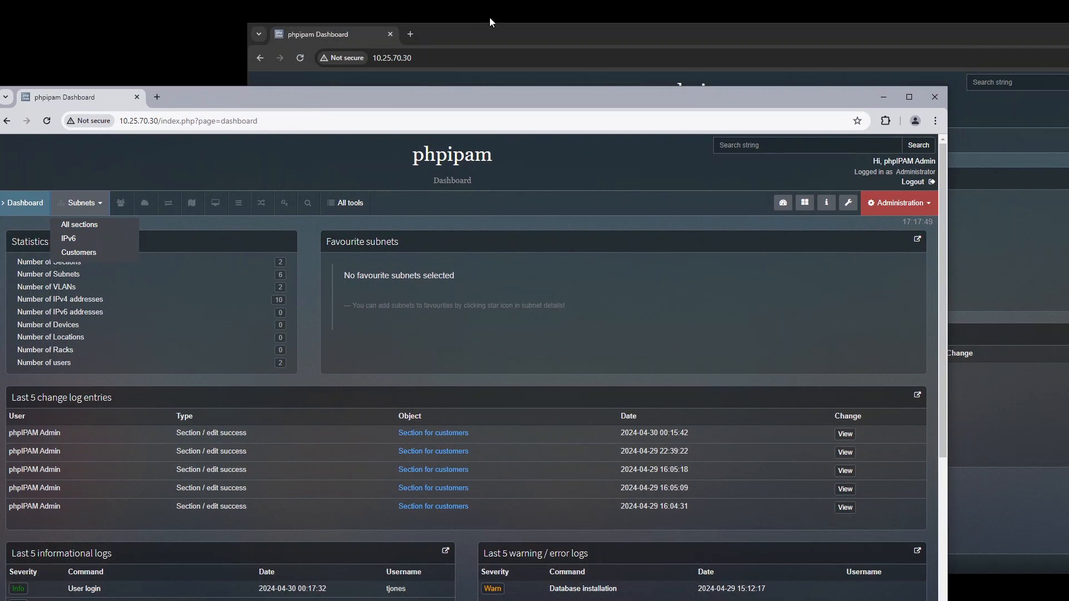
pyautogui.click(513, 36)
pyautogui.moveTo(513, 37); pyautogui.dragTo(490, 47)
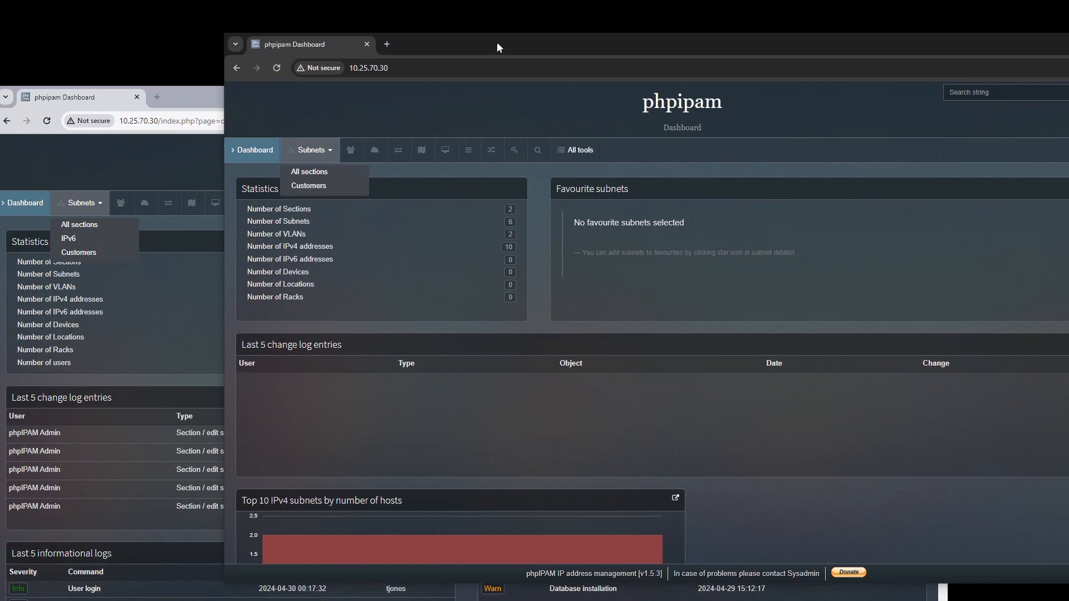
# Step: As the test user, open the Customers section and view the contents of My folder and Business customers
pyautogui.click(322, 192)
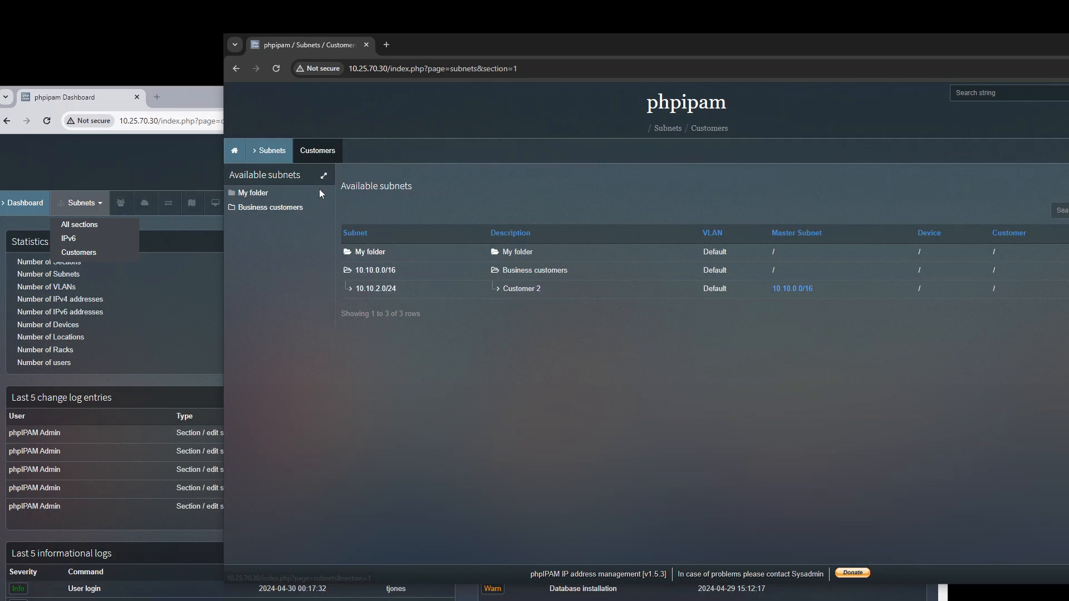
pyautogui.click(370, 253)
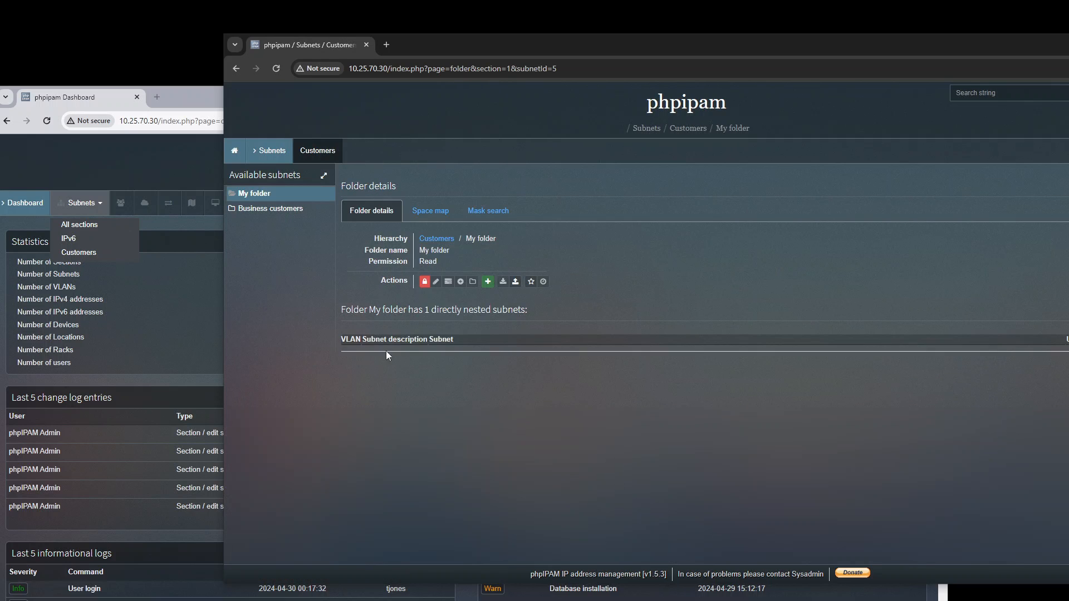
pyautogui.click(240, 209)
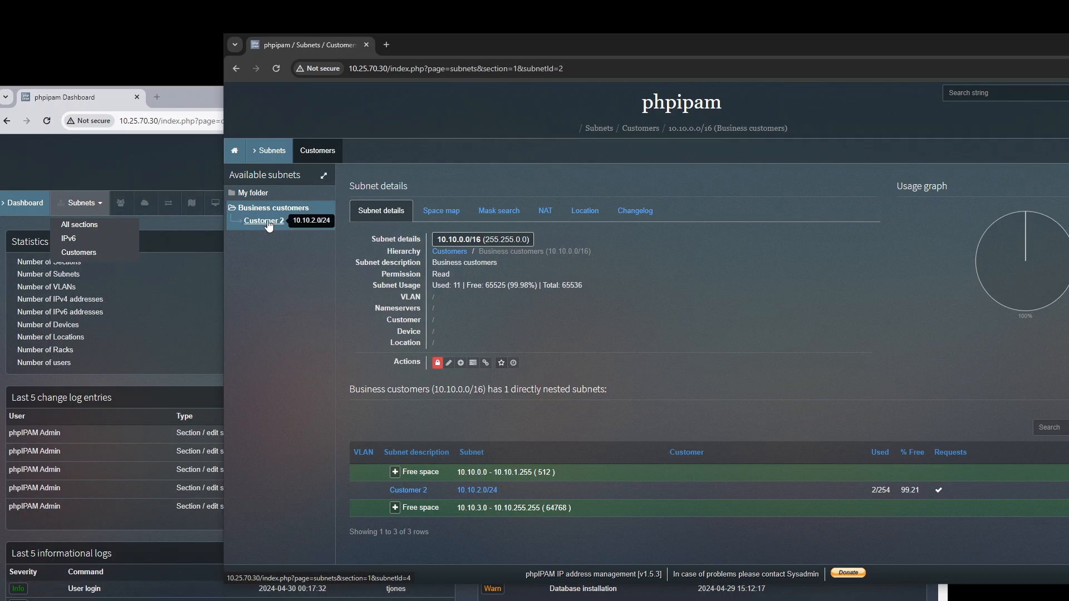
# Step: In the admin window, open the Customers section and expand Business customers to compare its nested subnets
pyautogui.click(76, 252)
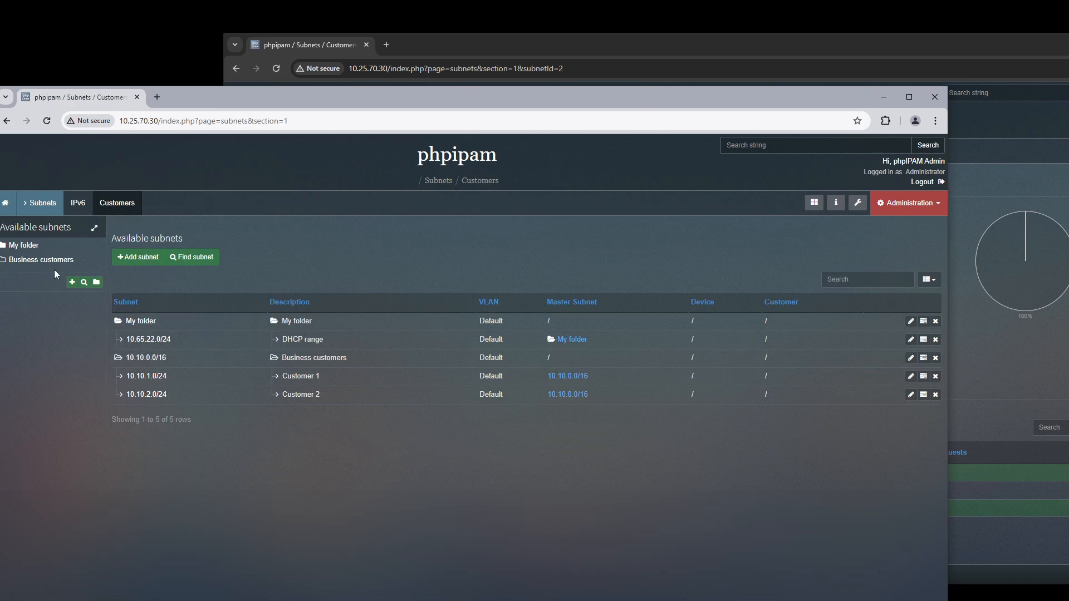
pyautogui.moveTo(201, 97); pyautogui.dragTo(212, 41)
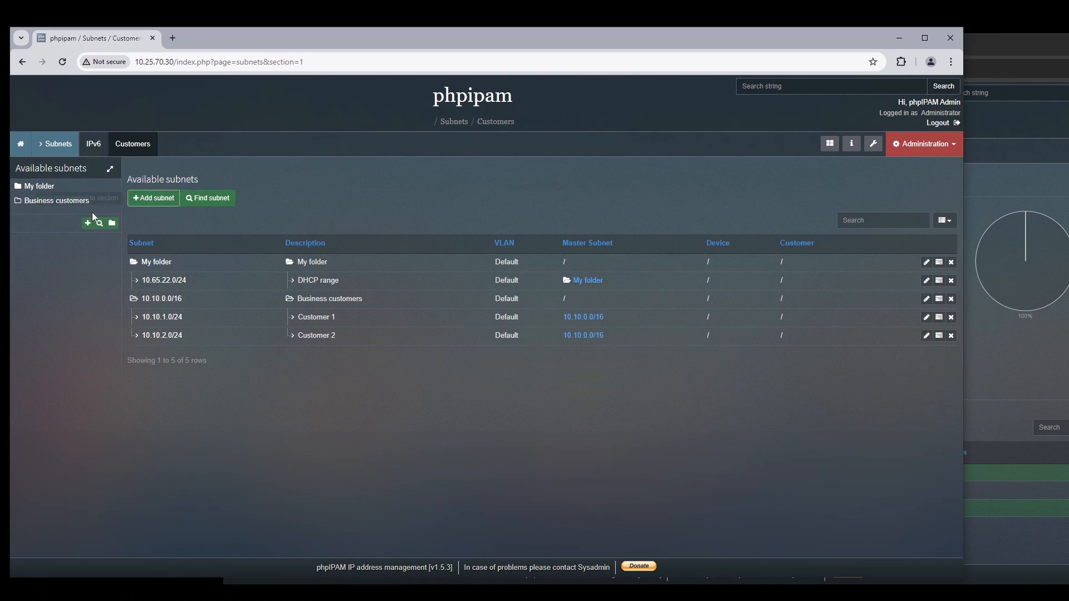
pyautogui.click(48, 199)
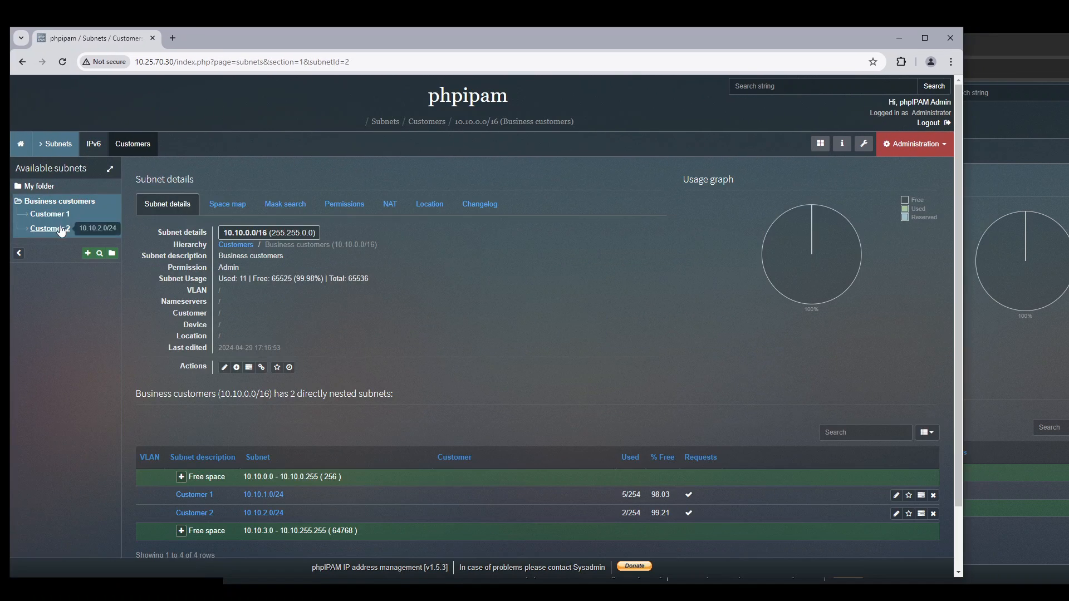
# Step: Maximize the test user's window and examine the Customer 2 subnet's details, IP addresses and visual subnet display
pyautogui.click(1012, 175)
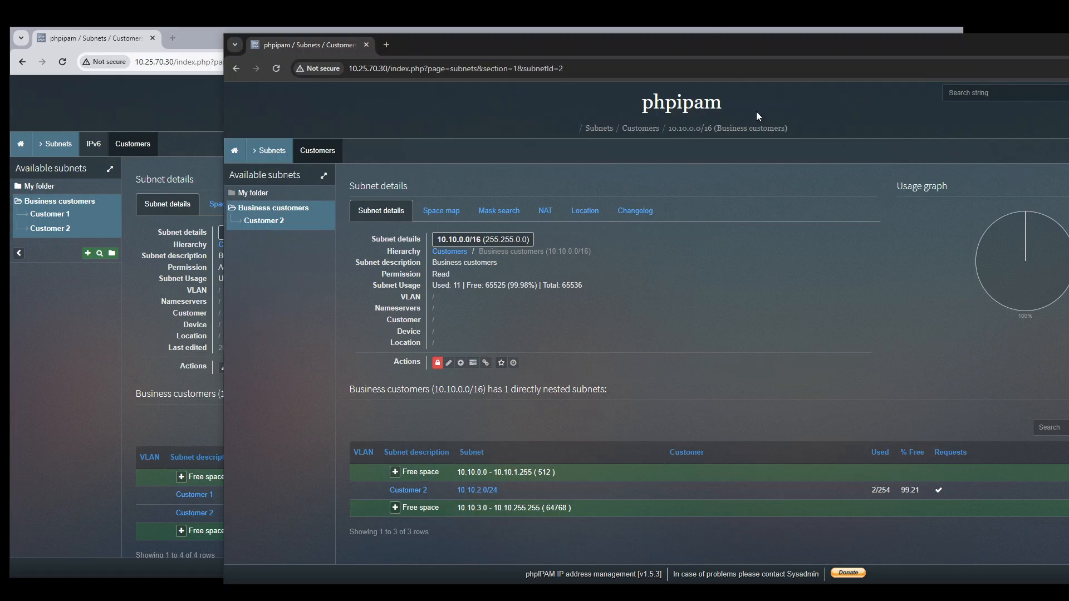
pyautogui.doubleClick(700, 47)
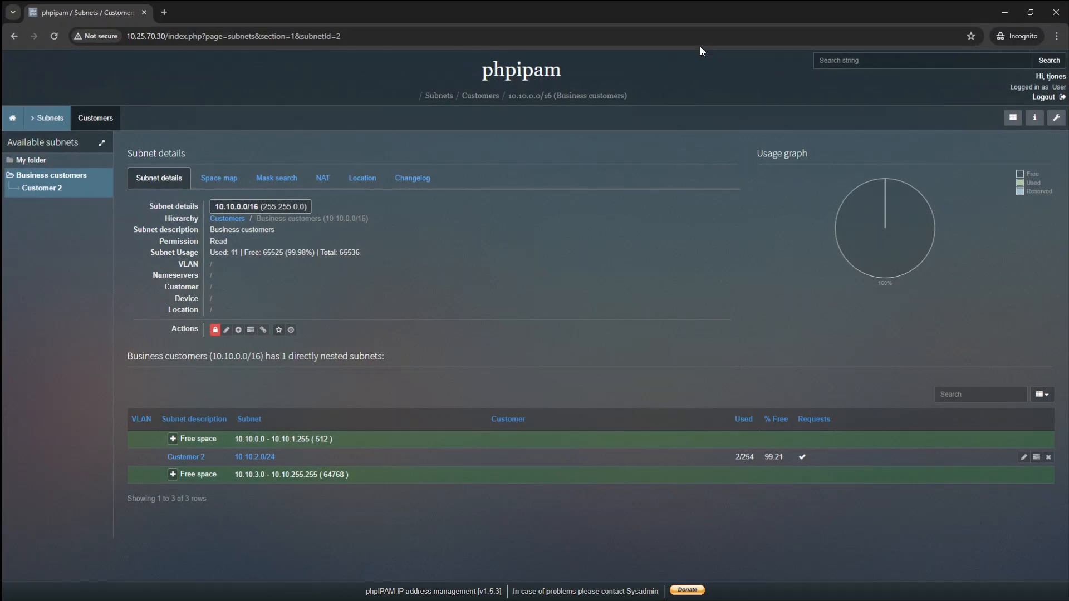
pyautogui.click(38, 188)
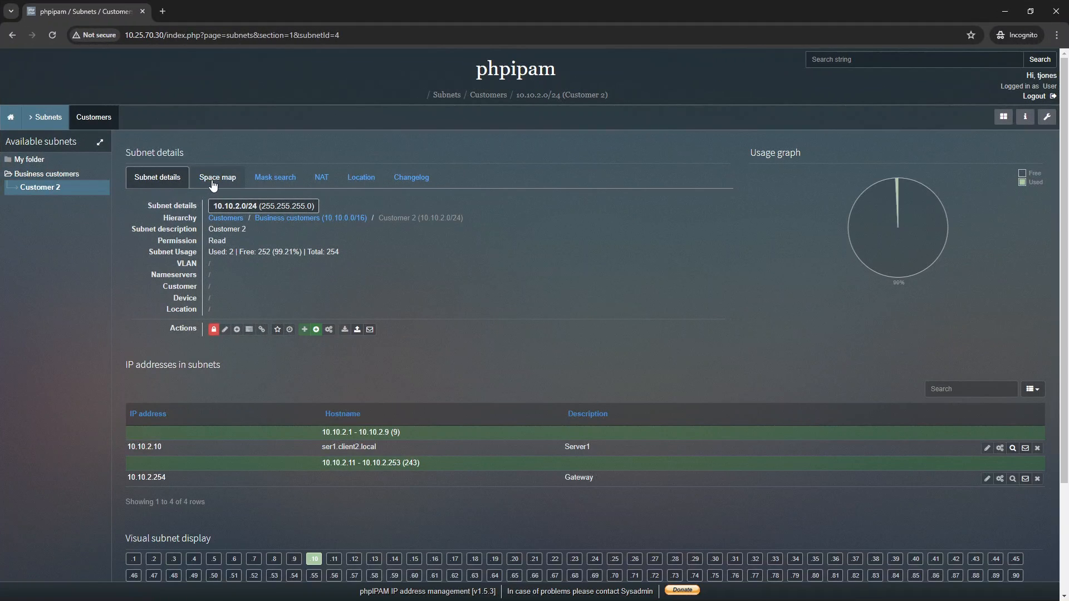
pyautogui.scroll(-3, 557, 306)
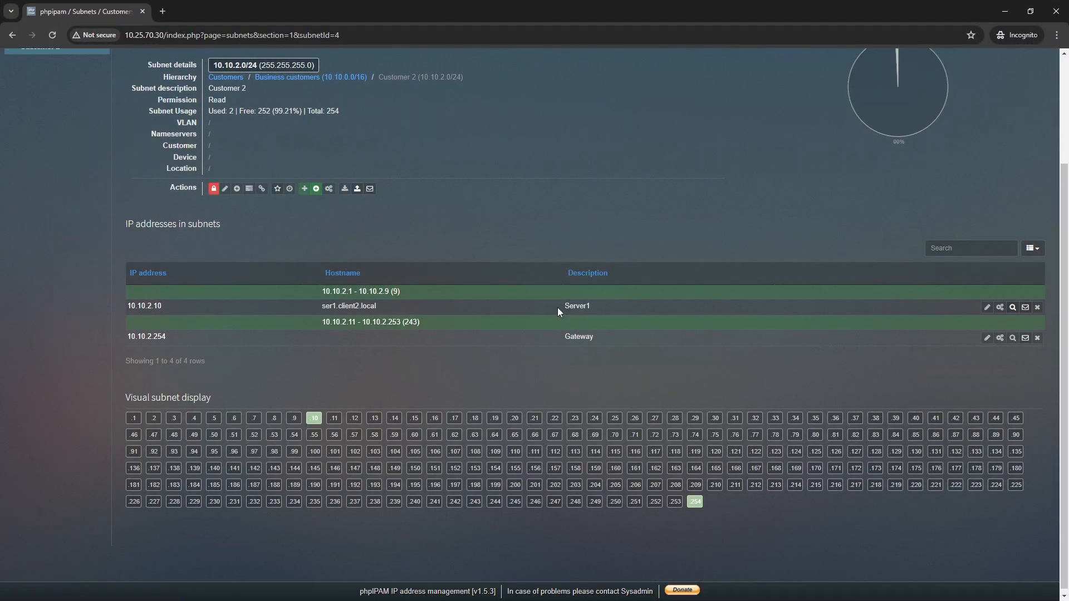
pyautogui.scroll(3, 557, 308)
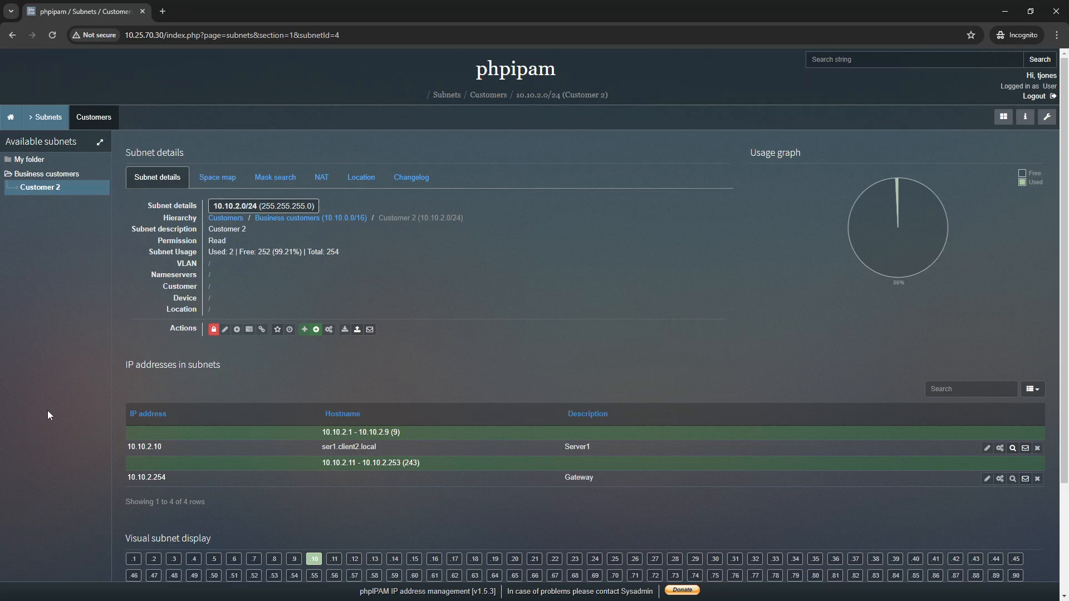
# Step: Return to the test user's dashboard, reopen the Customers section and check the folder details of My folder and the Business customers subnet
pyautogui.click(11, 118)
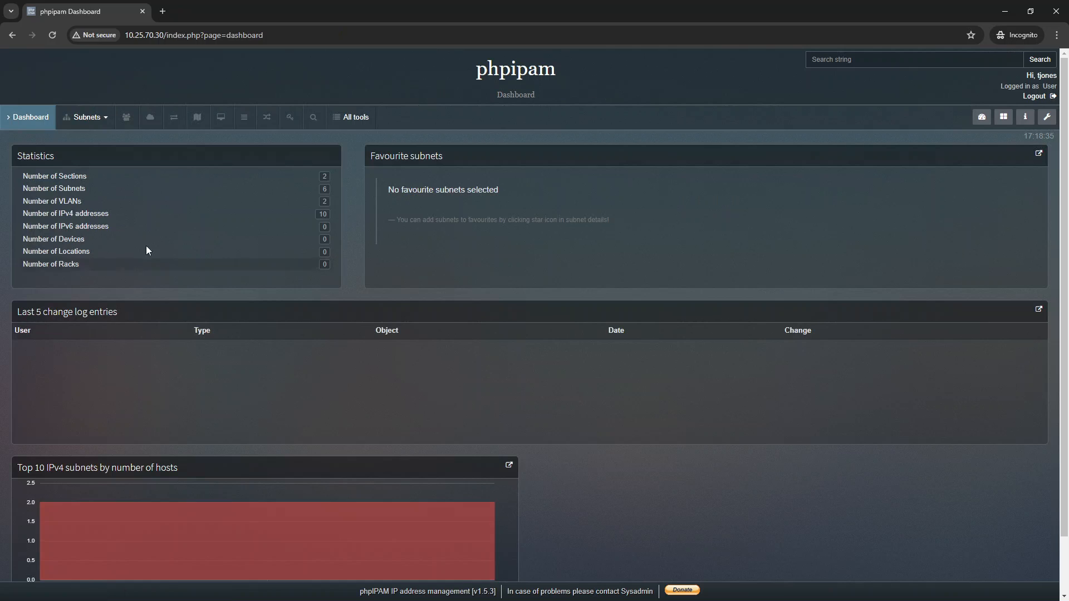
pyautogui.click(85, 117)
pyautogui.click(85, 152)
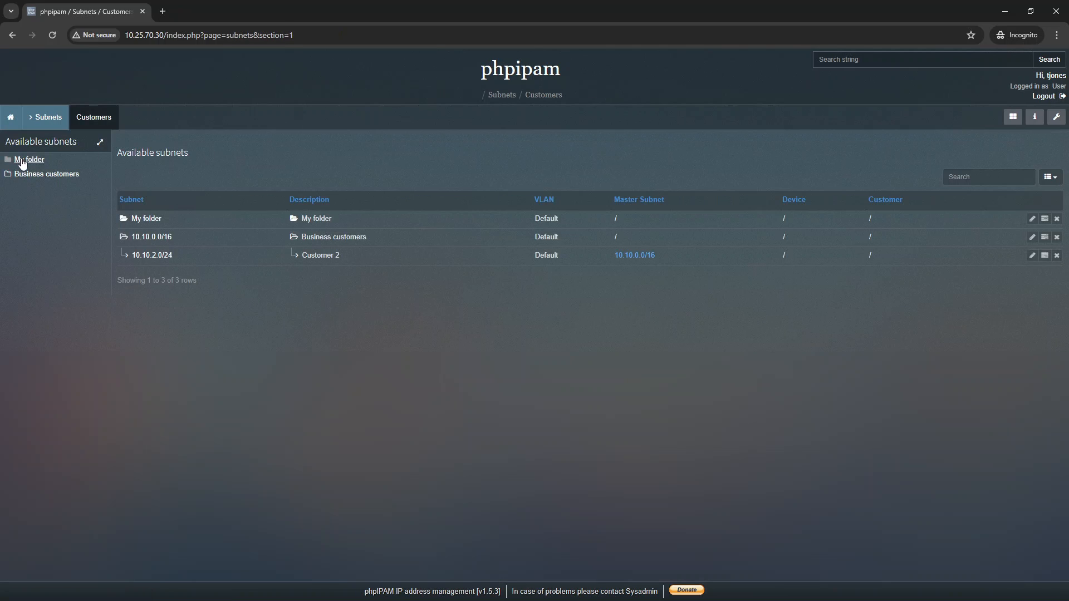
pyautogui.click(25, 160)
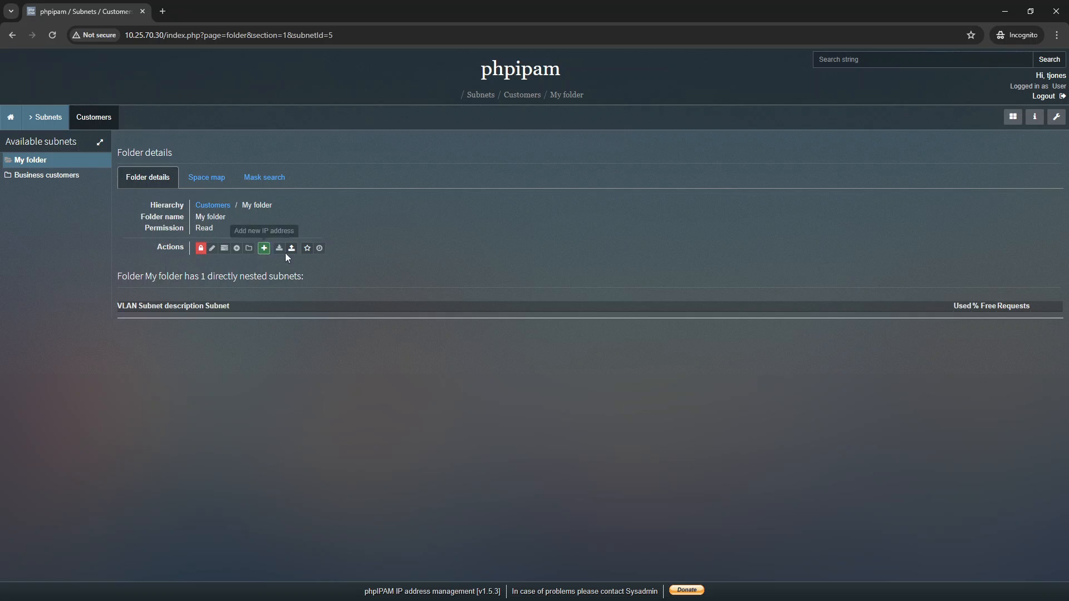
pyautogui.click(56, 176)
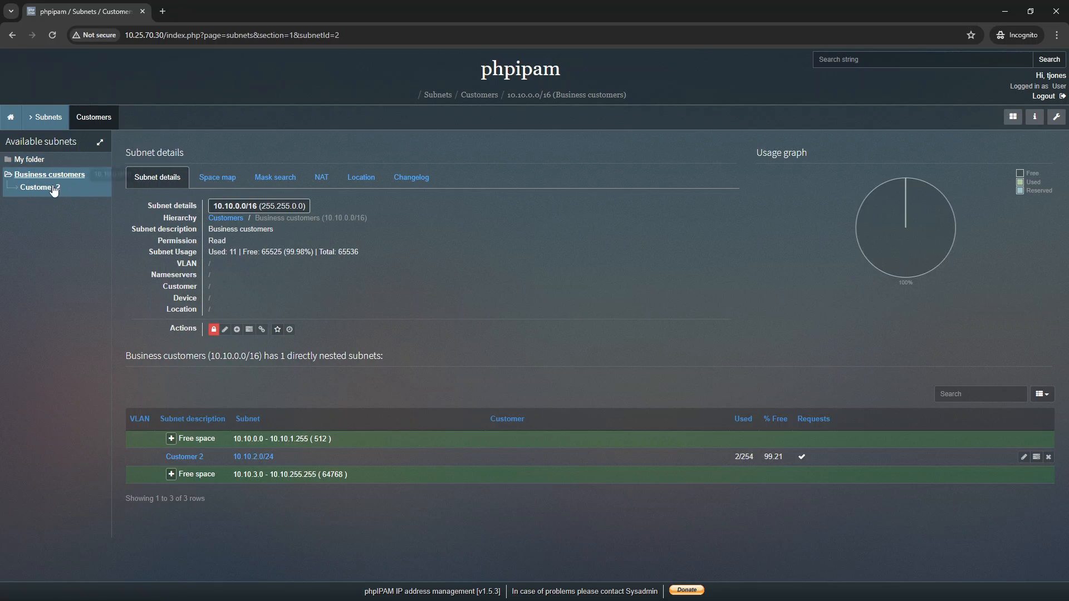